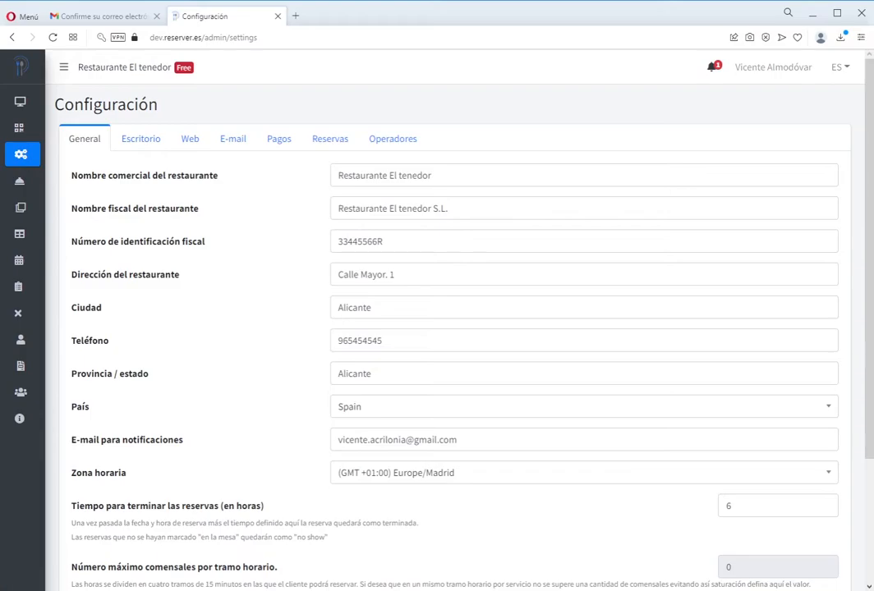
# - Show the web booking settings: 2–8 diners, 0 days to 5 weeks advance booking
pyautogui.moveTo(21, 115)
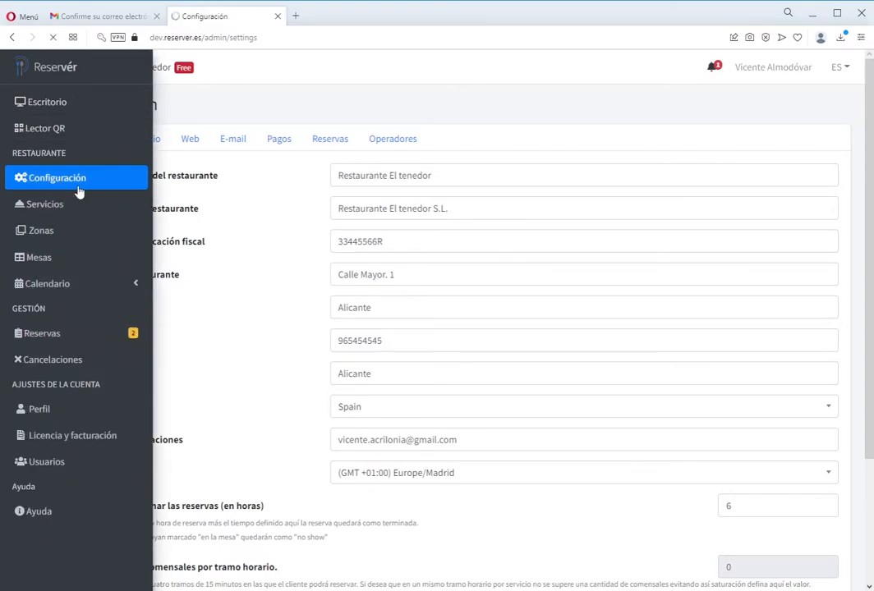
pyautogui.click(187, 142)
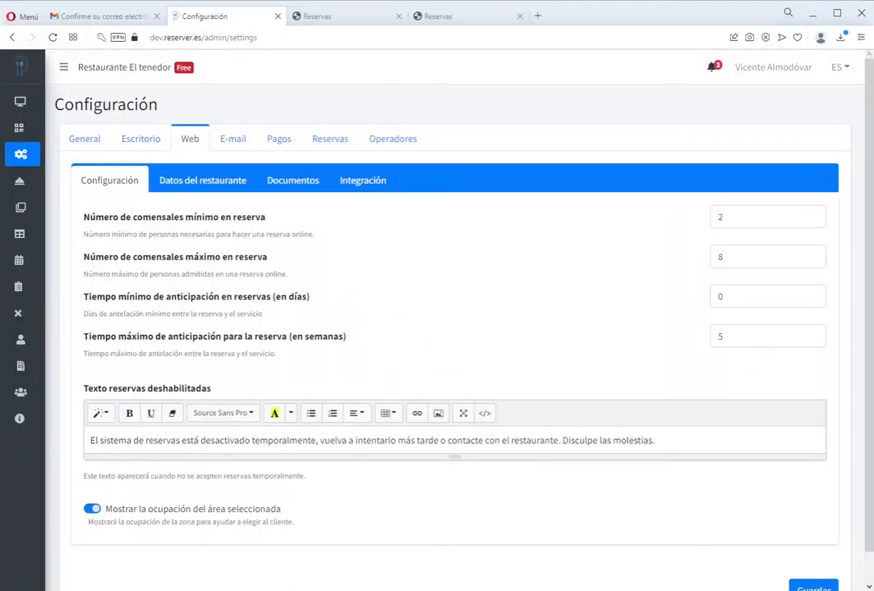
# - Change the maximum diners per online booking from 10 to 8
pyautogui.moveTo(88, 218); pyautogui.dragTo(188, 220)
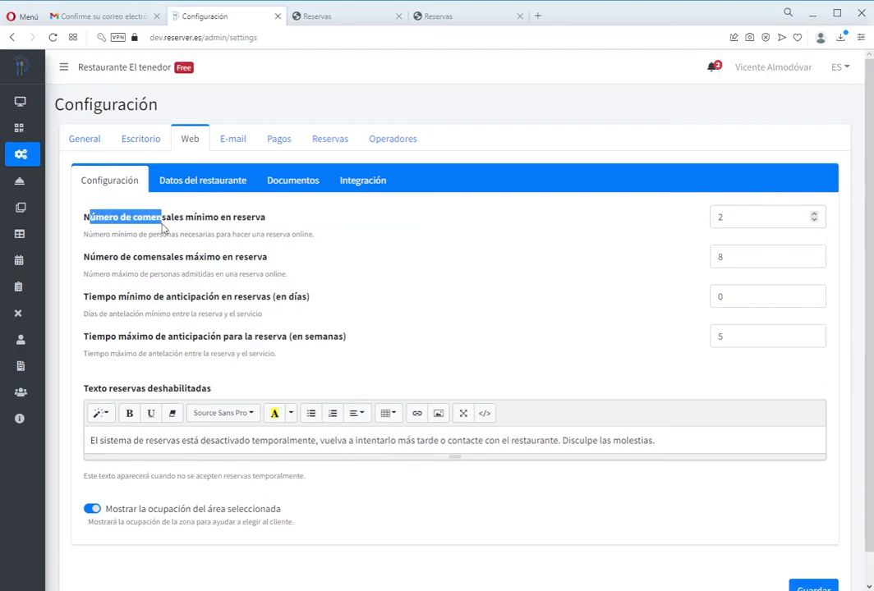
pyautogui.click(243, 230)
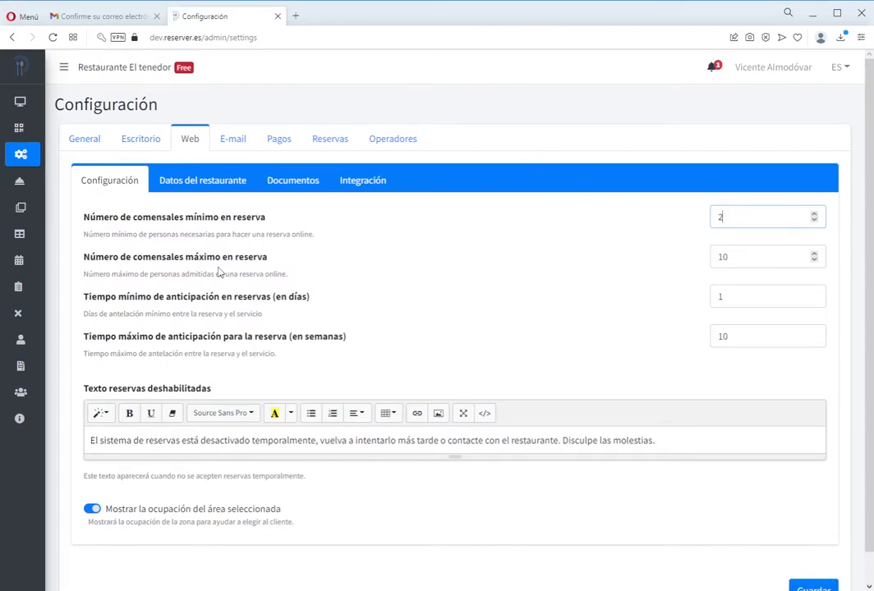
pyautogui.click(742, 258)
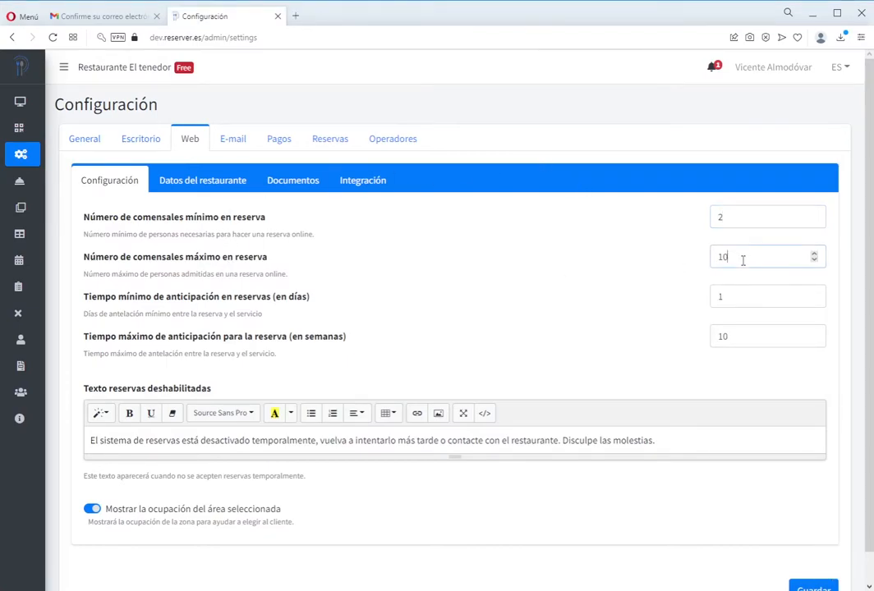
pyautogui.doubleClick(744, 255)
pyautogui.click(751, 255)
pyautogui.doubleClick(766, 254)
pyautogui.write('8')
pyautogui.press('Tab')
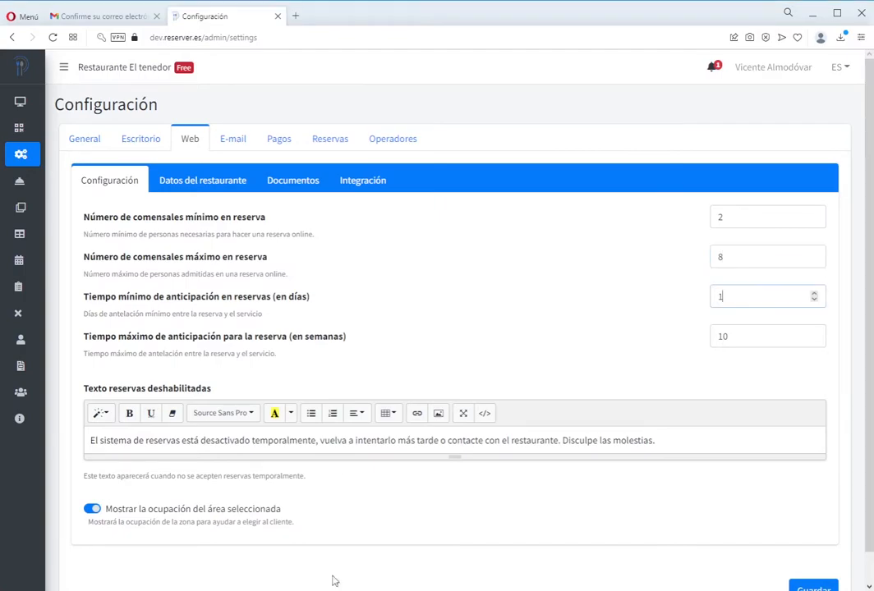
pyautogui.moveTo(93, 301); pyautogui.dragTo(170, 304)
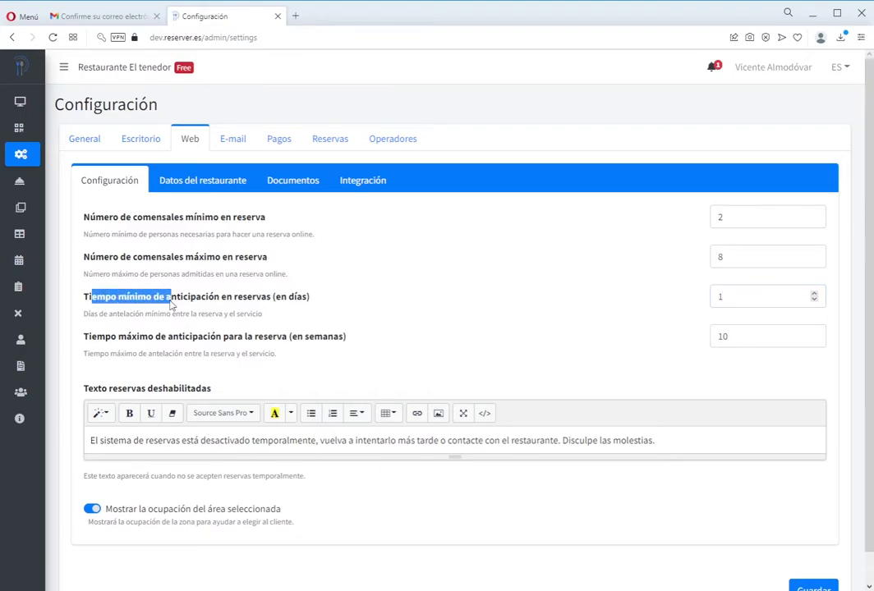
# - Change the minimum advance booking time from 1 day to 0 days
pyautogui.click(224, 302)
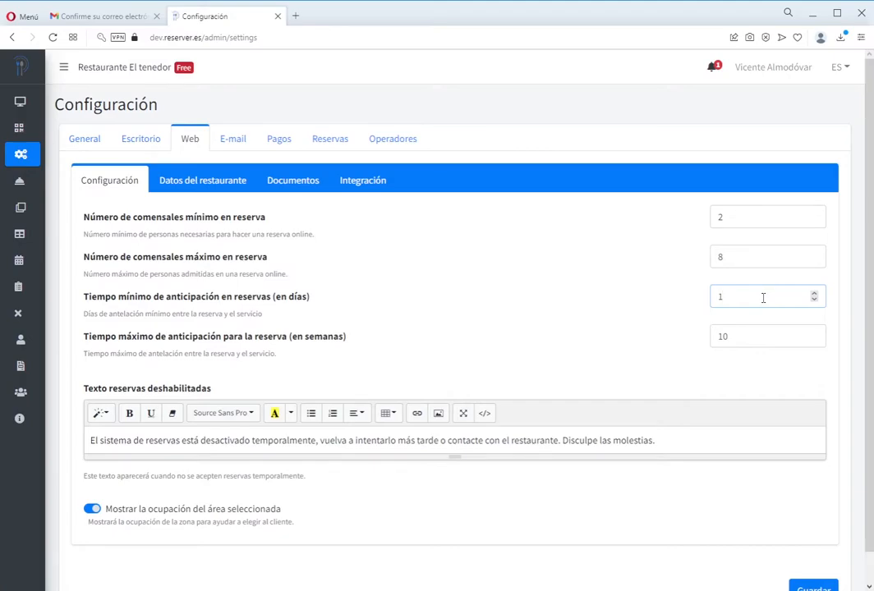
pyautogui.doubleClick(762, 298)
pyautogui.write('4')
pyautogui.moveTo(763, 298); pyautogui.dragTo(698, 293)
pyautogui.write('0')
# - Change the maximum advance booking time from 10 weeks to 5 weeks
pyautogui.moveTo(179, 337); pyautogui.dragTo(208, 341)
pyautogui.click(211, 340)
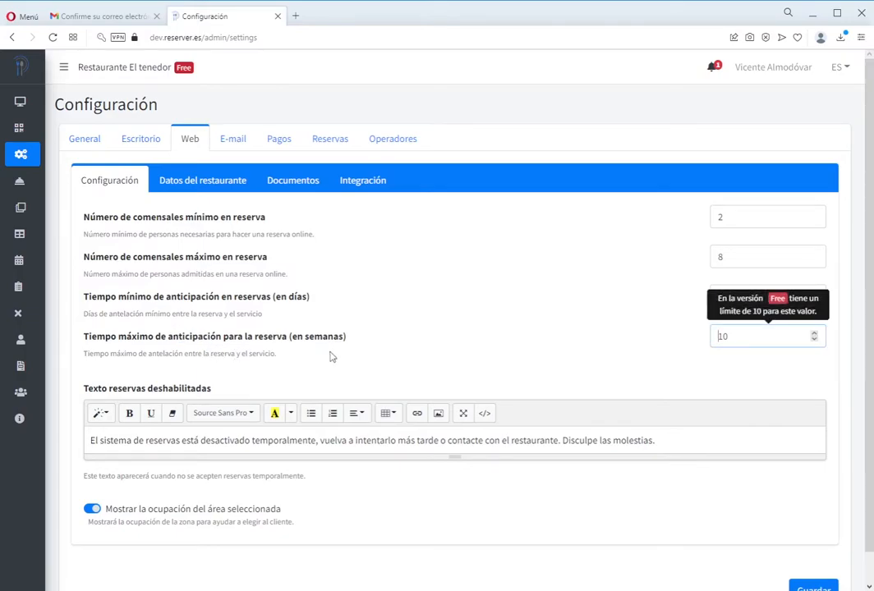
pyautogui.click(271, 354)
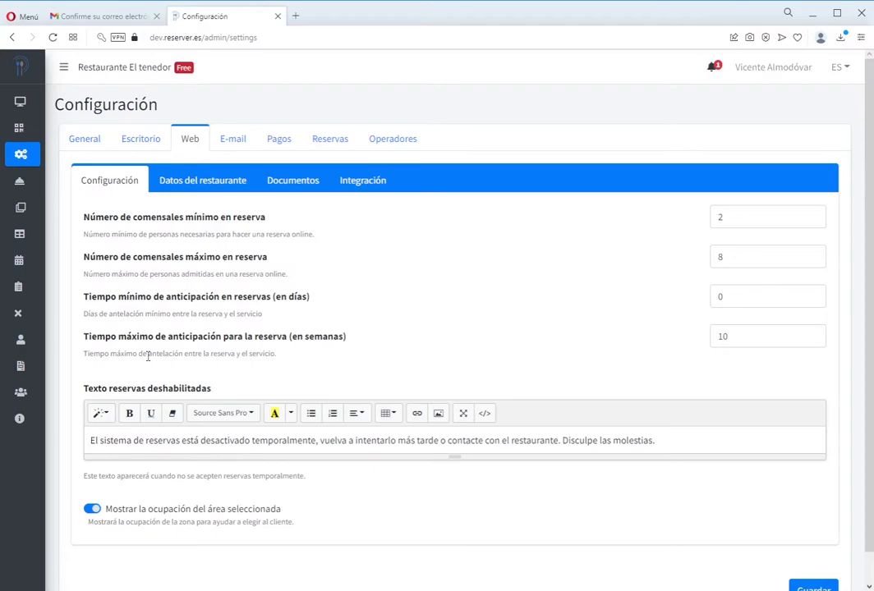
pyautogui.doubleClick(776, 338)
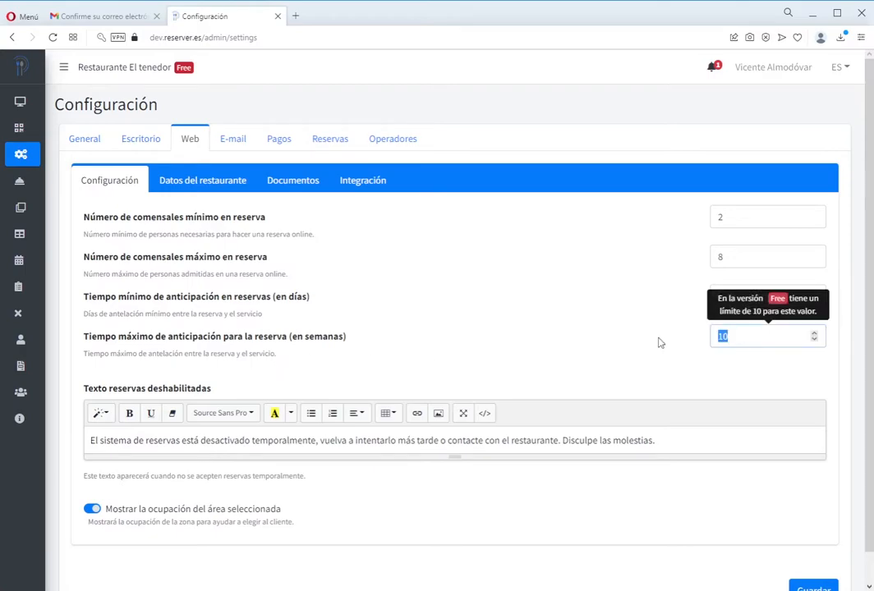
pyautogui.write('2')
pyautogui.doubleClick(740, 339)
pyautogui.write('5')
pyautogui.click(701, 441)
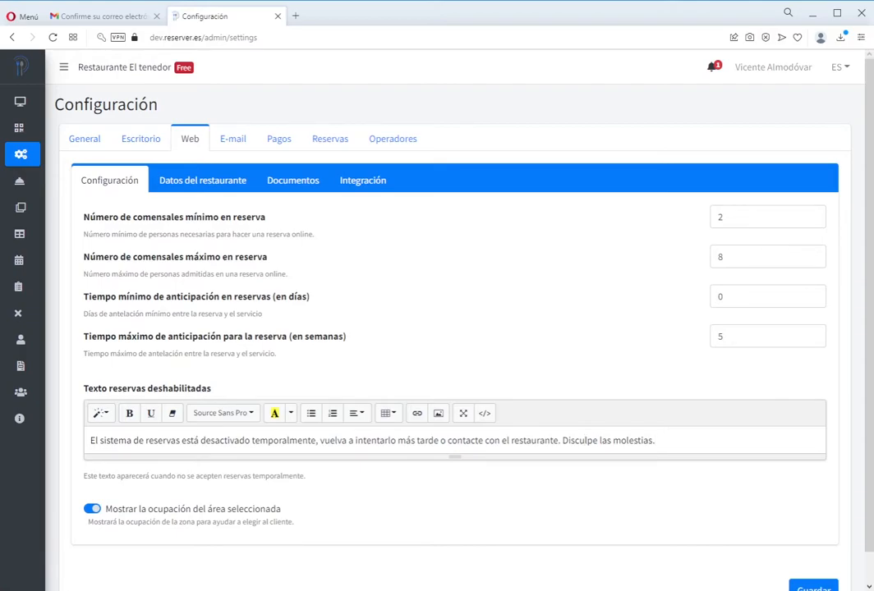
# - Turn off 'Mostrar la ocupación del área seleccionada' and go to the restaurant data settings
pyautogui.moveTo(281, 510); pyautogui.dragTo(109, 515)
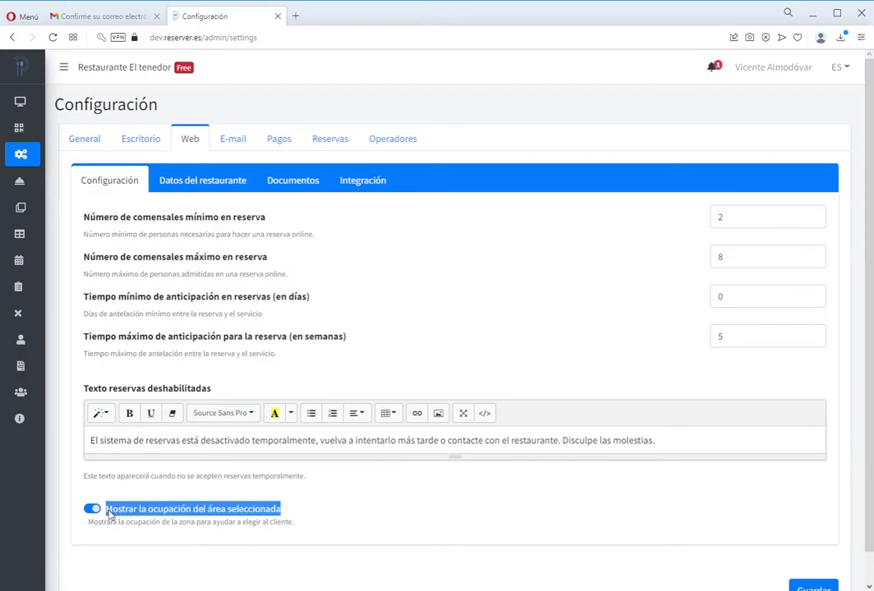
pyautogui.click(342, 519)
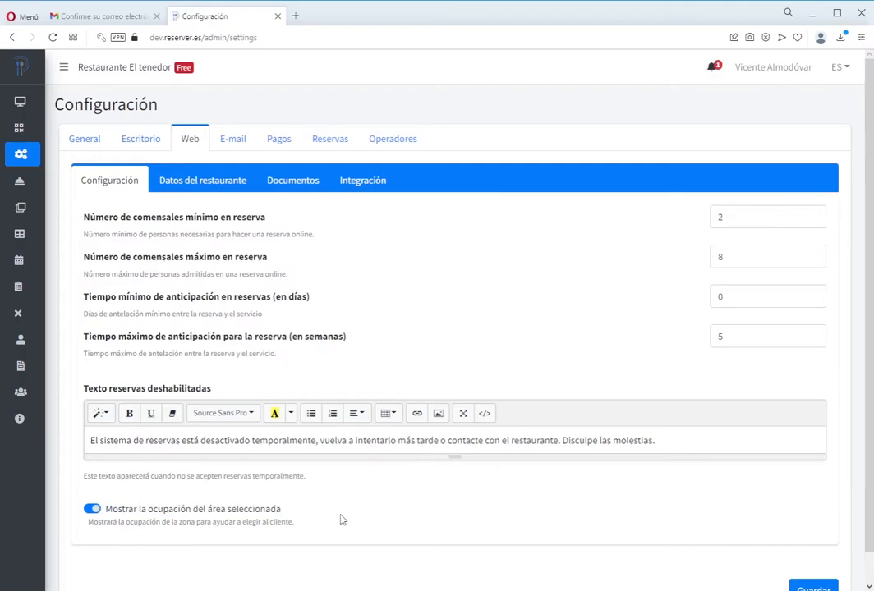
pyautogui.moveTo(283, 513); pyautogui.dragTo(95, 512)
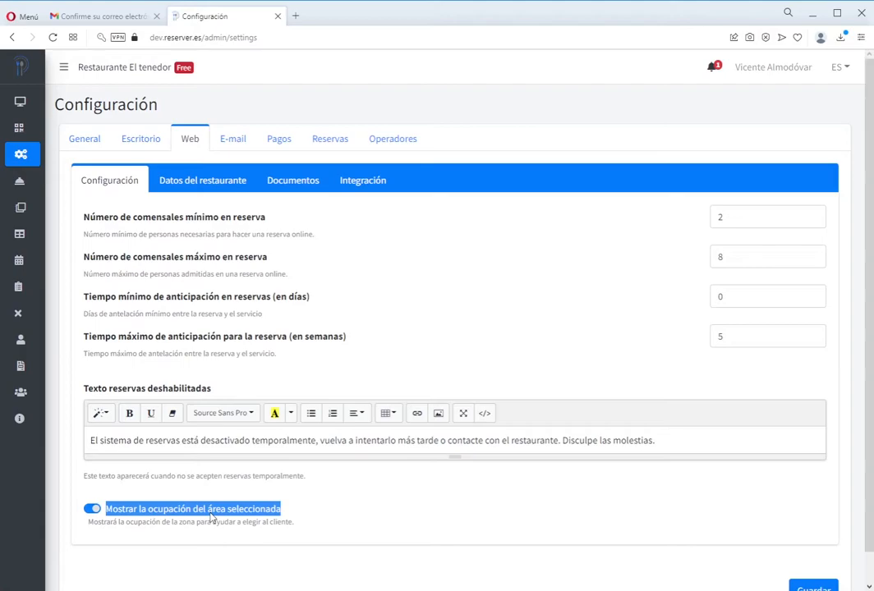
pyautogui.click(211, 511)
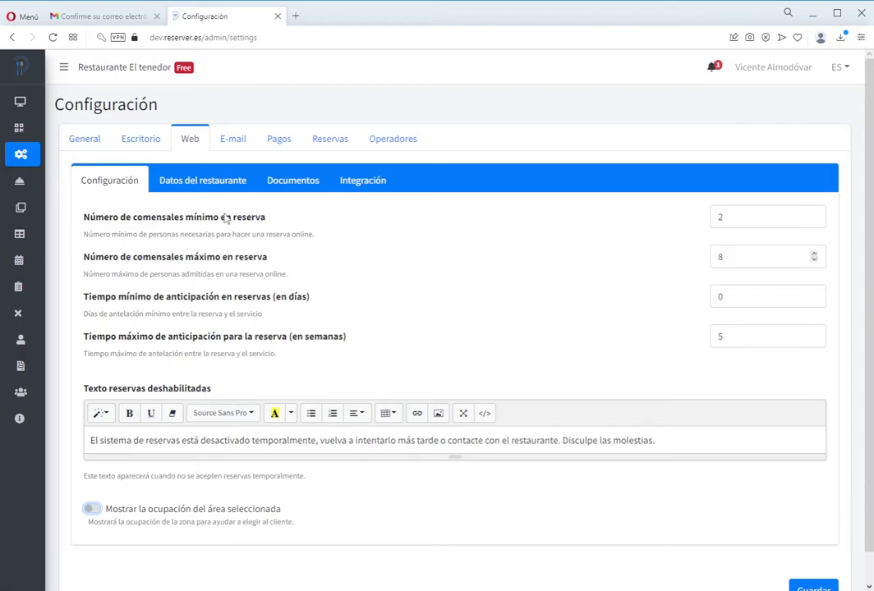
pyautogui.click(165, 181)
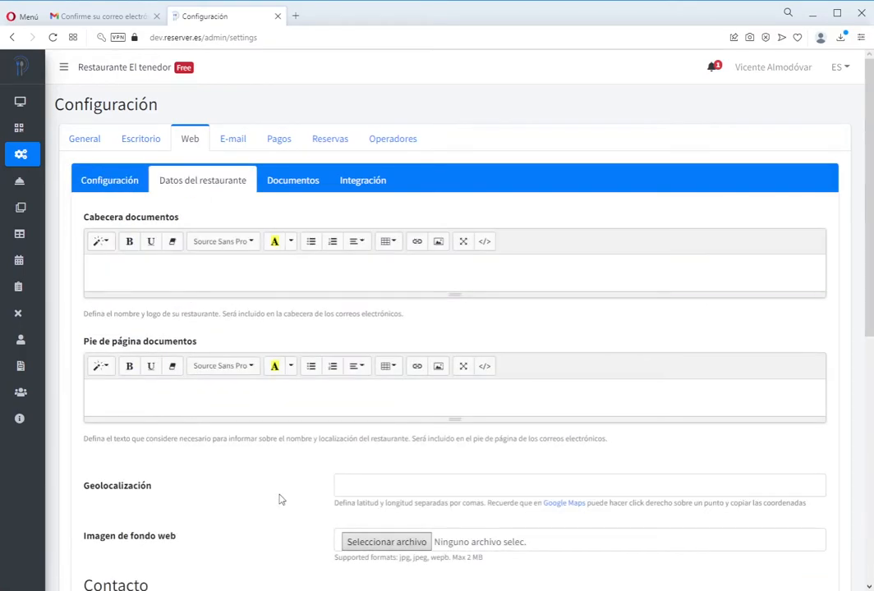
# - Enter 'Restaurante El tenedor' in the document header as a centred, bold heading
pyautogui.click(209, 263)
pyautogui.write('ante El tenedor')
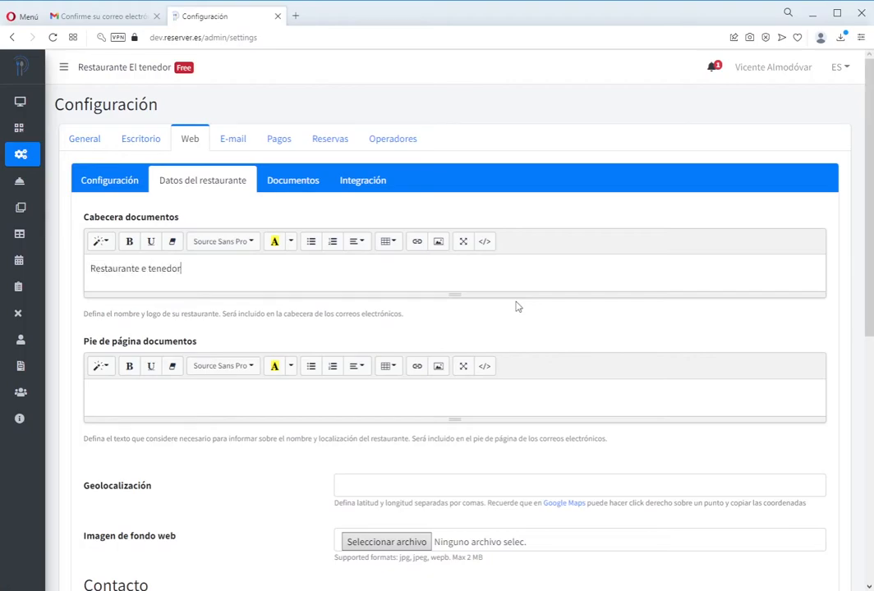
pyautogui.hotkey('ctrl', 'a')
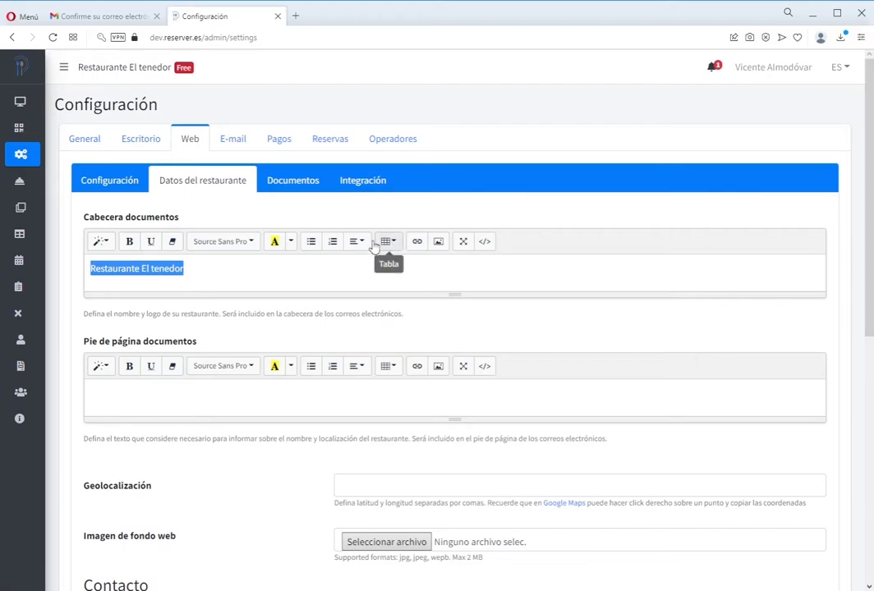
pyautogui.click(357, 243)
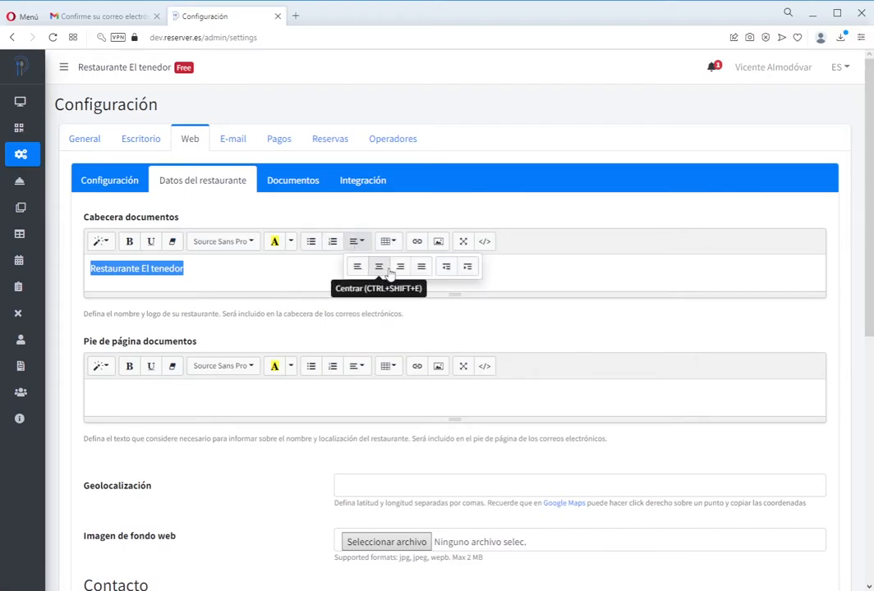
pyautogui.click(380, 267)
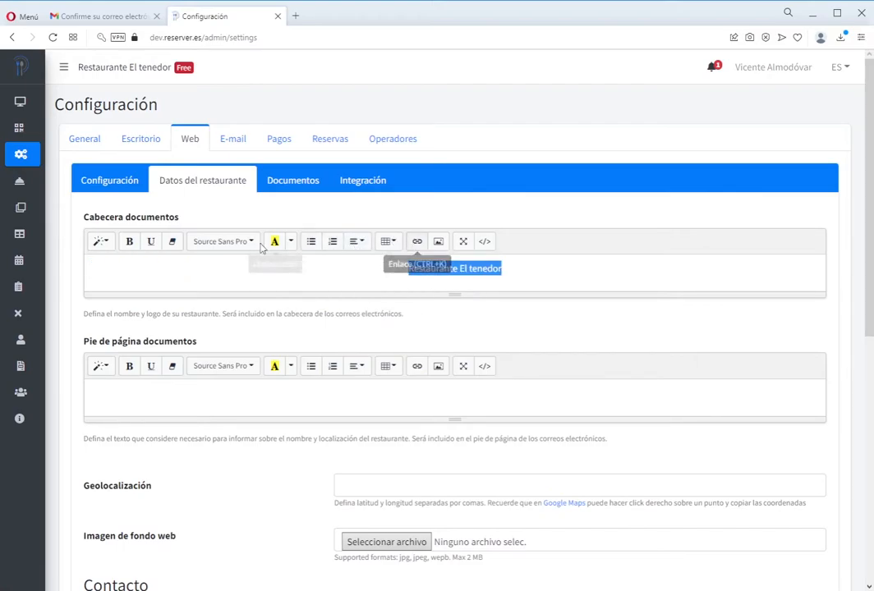
pyautogui.click(129, 243)
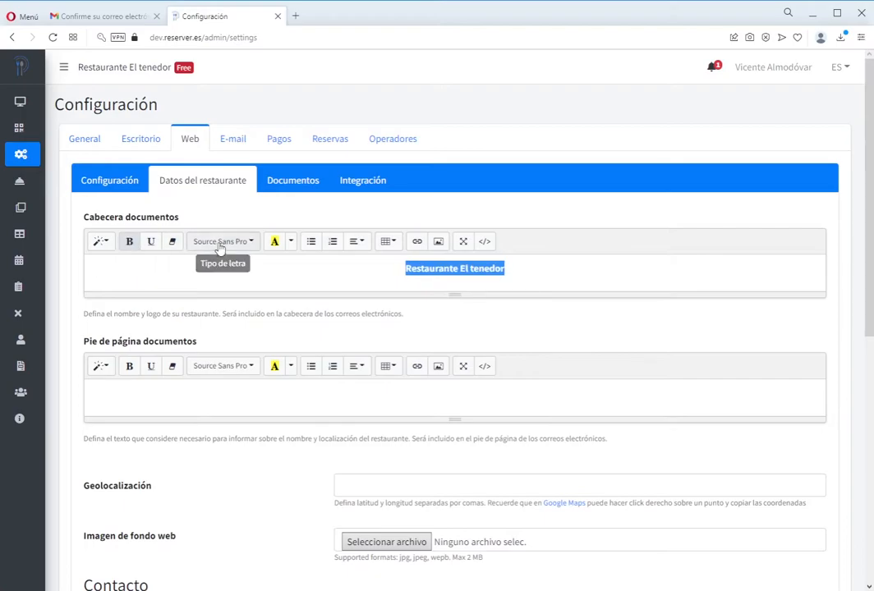
pyautogui.click(99, 241)
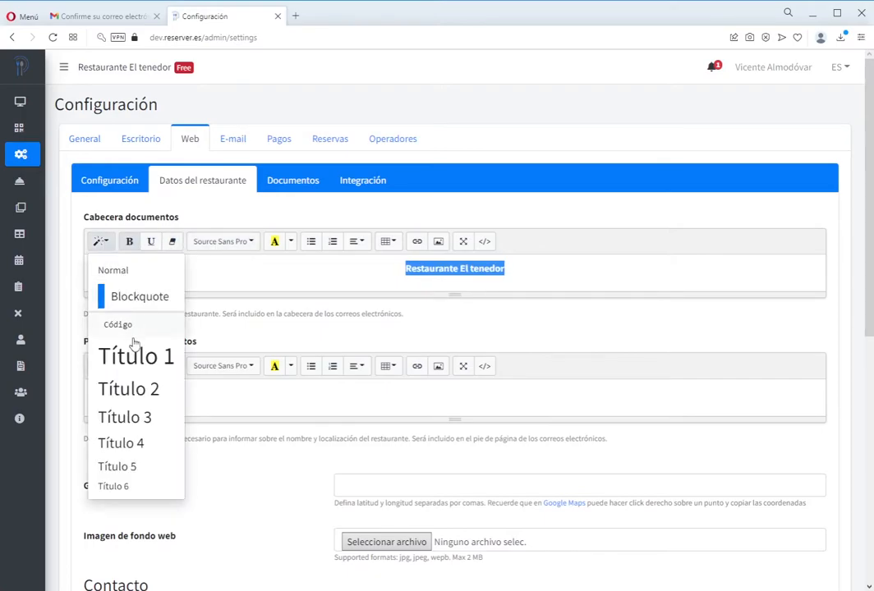
pyautogui.click(135, 389)
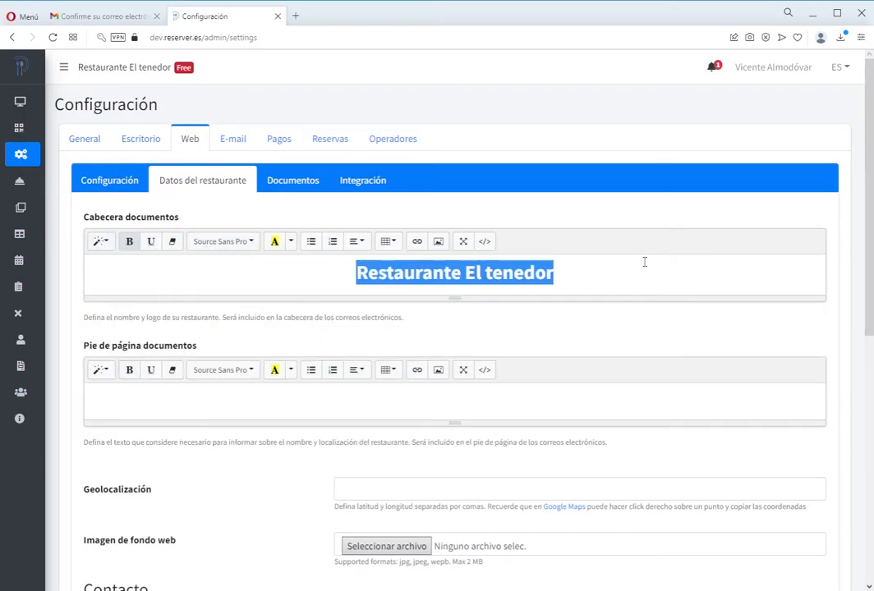
# - Add an empty line above the heading and insert the restaurant logo image there
pyautogui.press('Left')
pyautogui.press('Return')
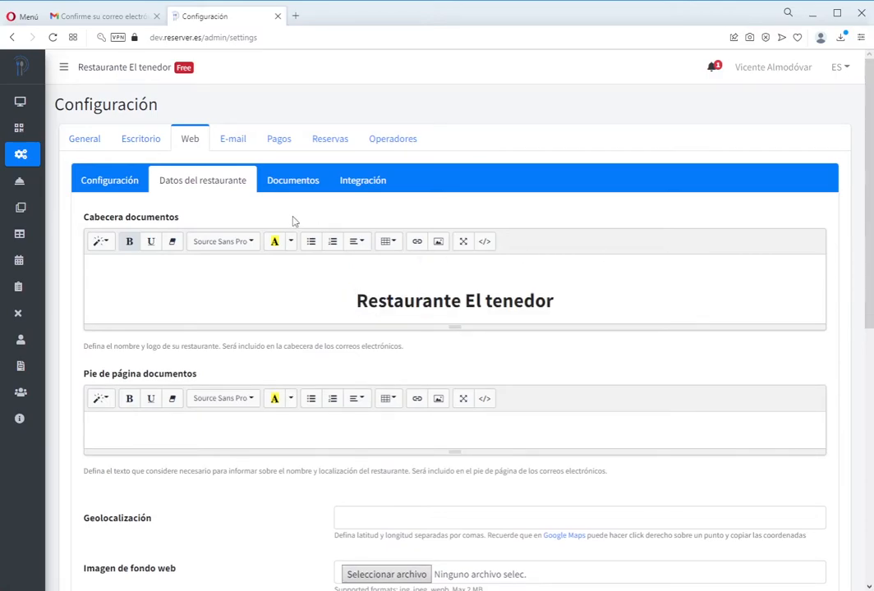
pyautogui.click(437, 242)
pyautogui.click(322, 148)
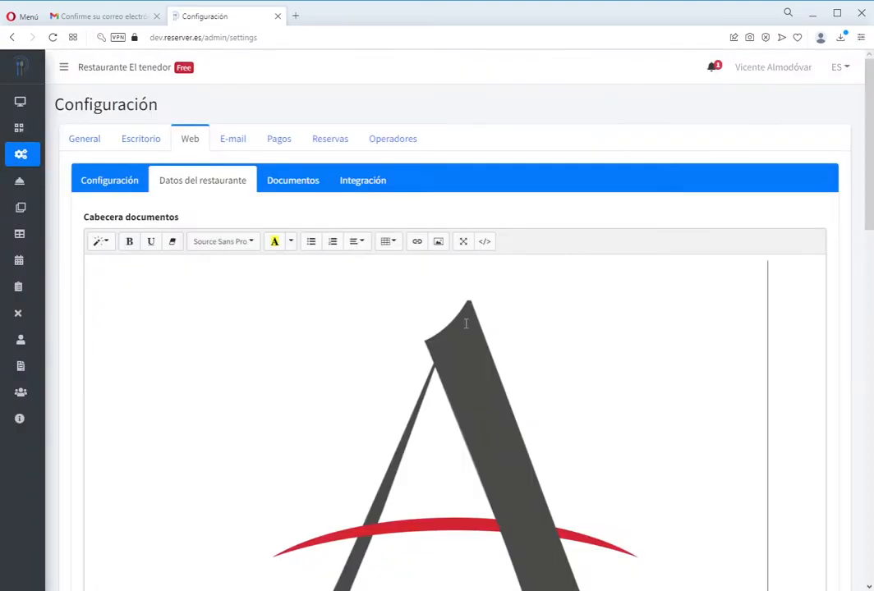
# - Resize the header logo to 25% so it sits above the restaurant name
pyautogui.scroll(-3, 465, 323)
pyautogui.scroll(2, 468, 318)
pyautogui.click(472, 321)
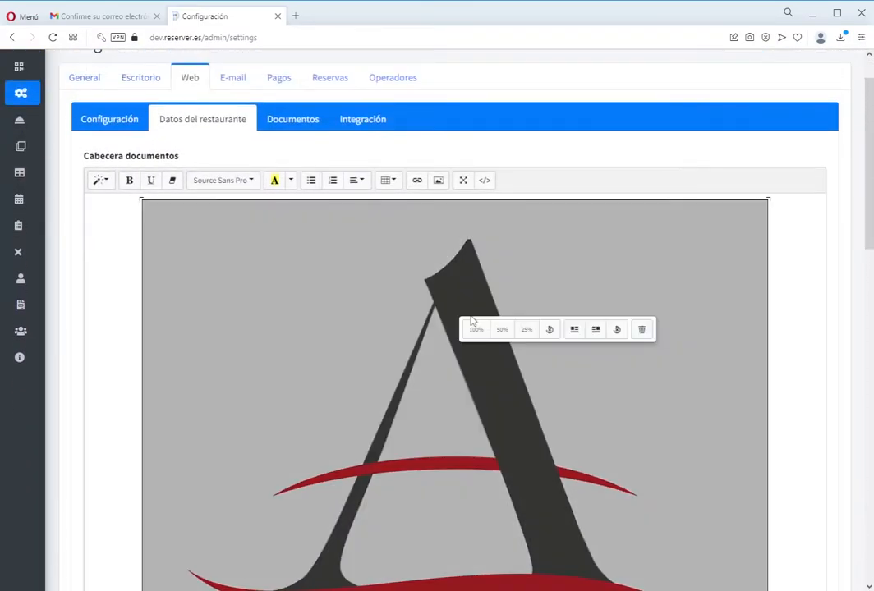
pyautogui.click(527, 329)
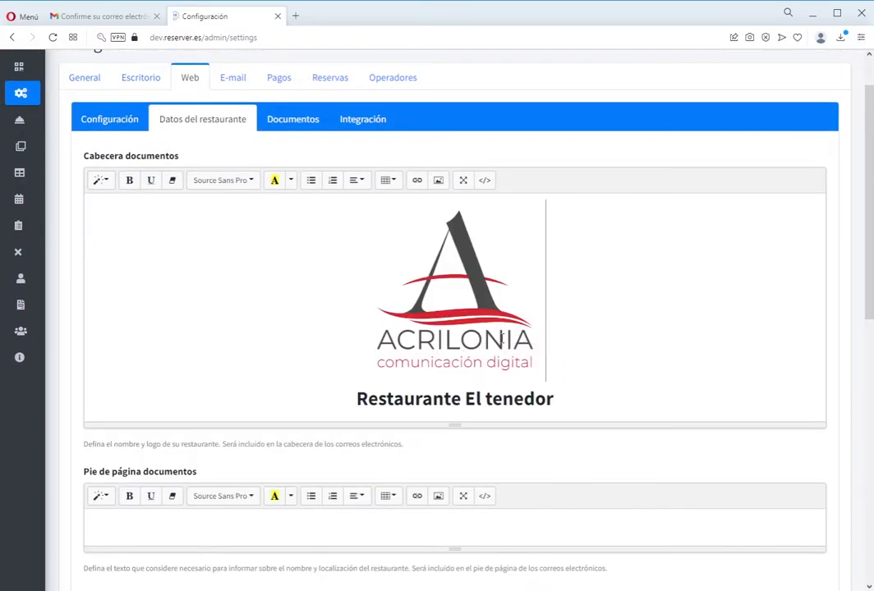
pyautogui.scroll(-2, 631, 308)
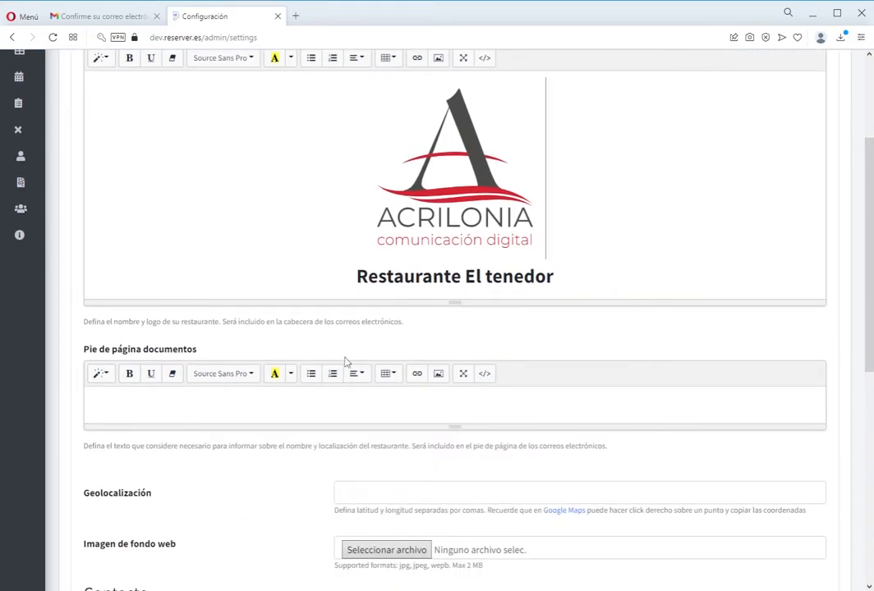
pyautogui.scroll(-1, 344, 361)
pyautogui.scroll(2, 205, 328)
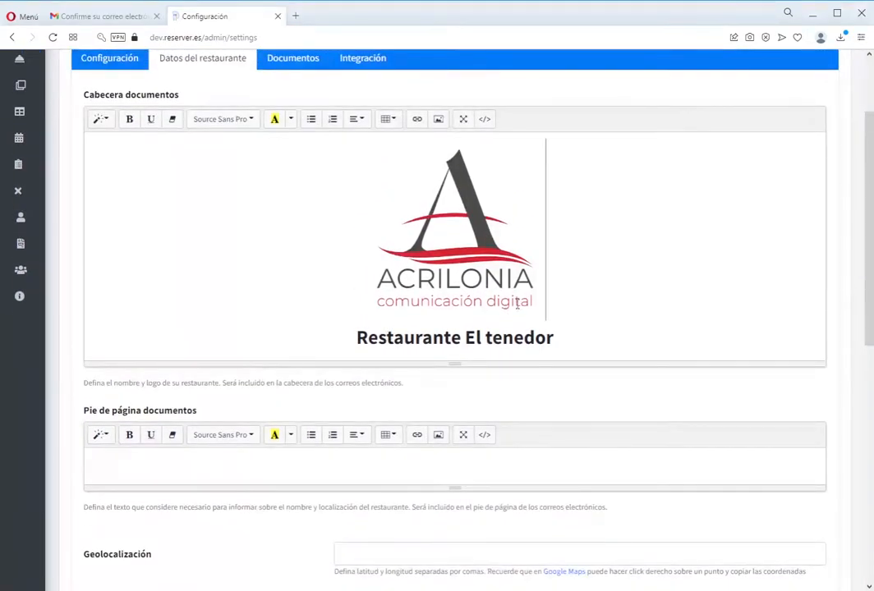
pyautogui.click(484, 248)
pyautogui.click(608, 249)
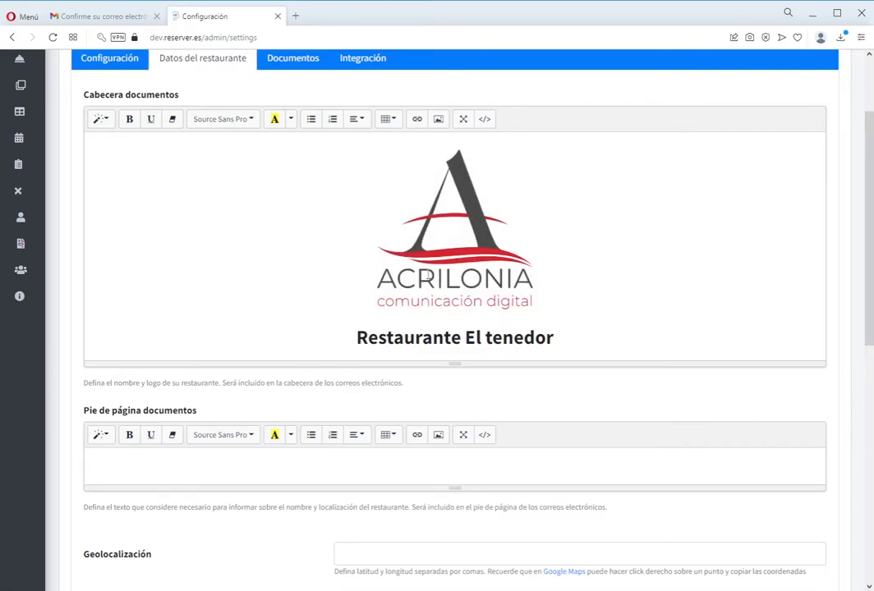
pyautogui.scroll(-3, 426, 287)
# - Type the restaurant's street address and a directions line in the footer, centring both lines
pyautogui.click(219, 280)
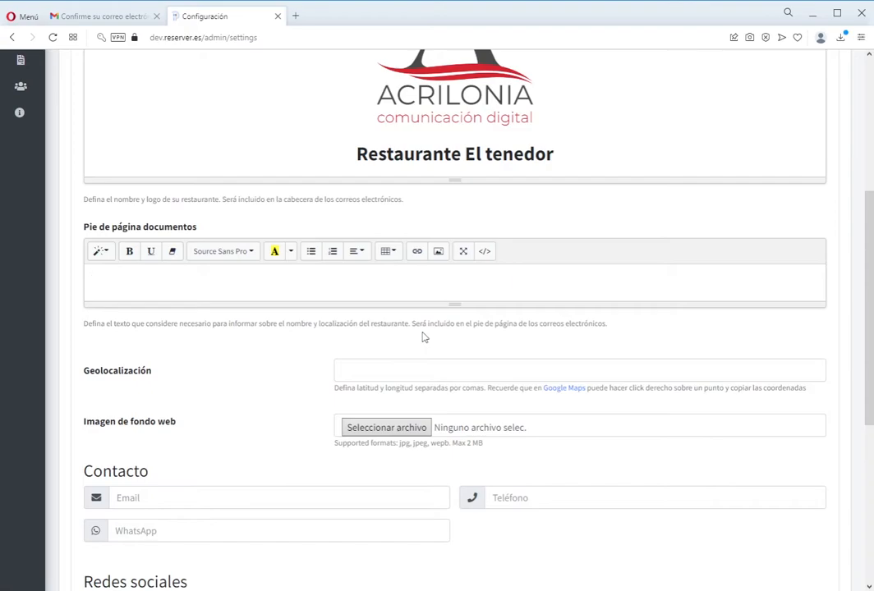
pyautogui.press('Return')
pyautogui.write('Detrás de la panadería Blas')
pyautogui.hotkey('ctrl', 'a')
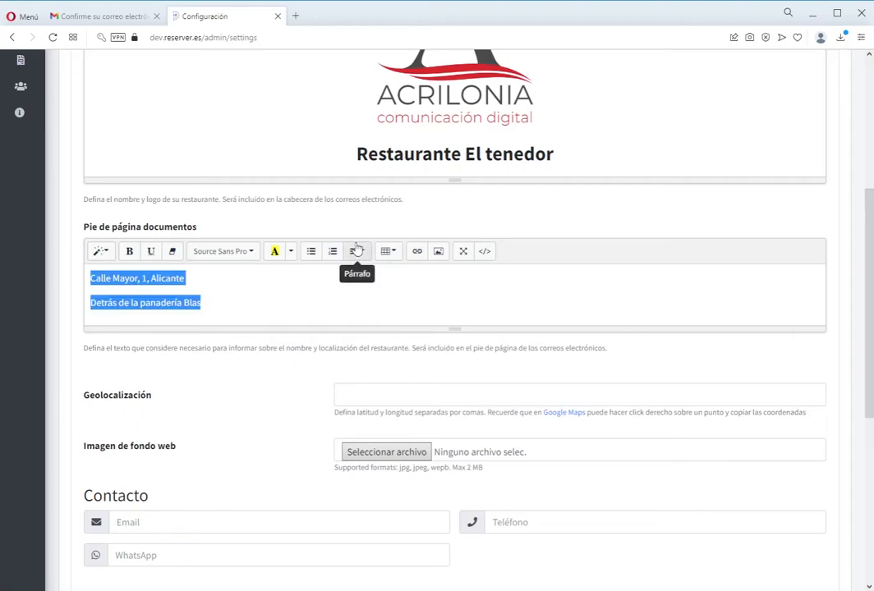
pyautogui.click(359, 251)
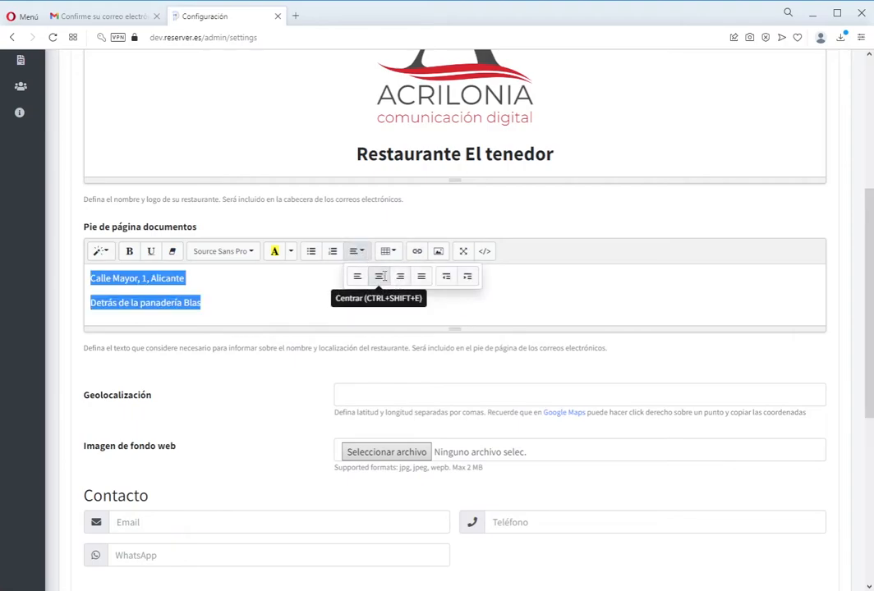
pyautogui.click(379, 276)
pyautogui.click(572, 305)
pyautogui.scroll(-1, 411, 322)
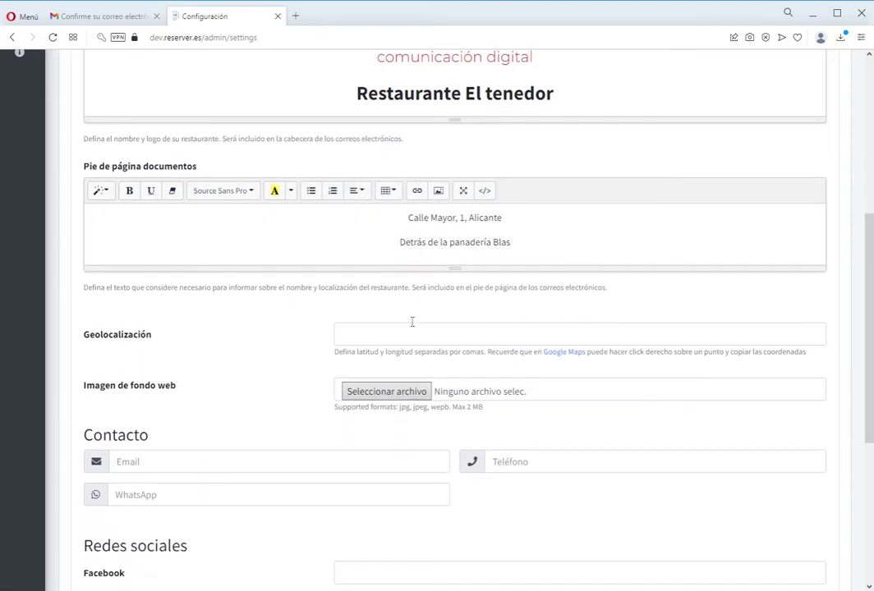
pyautogui.click(457, 333)
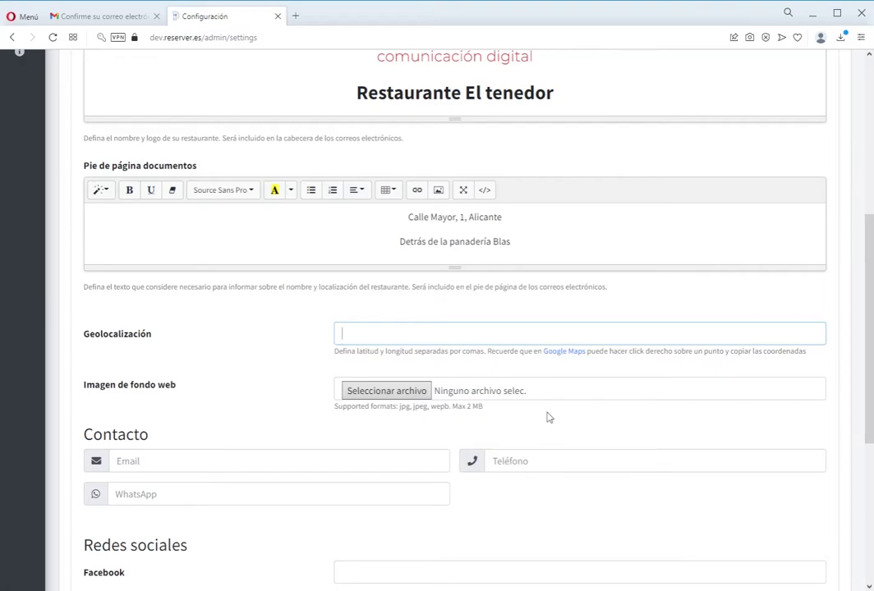
# - Look up Calle Mayor, Alicante in Google Maps and copy the pin's coordinates
pyautogui.click(565, 352)
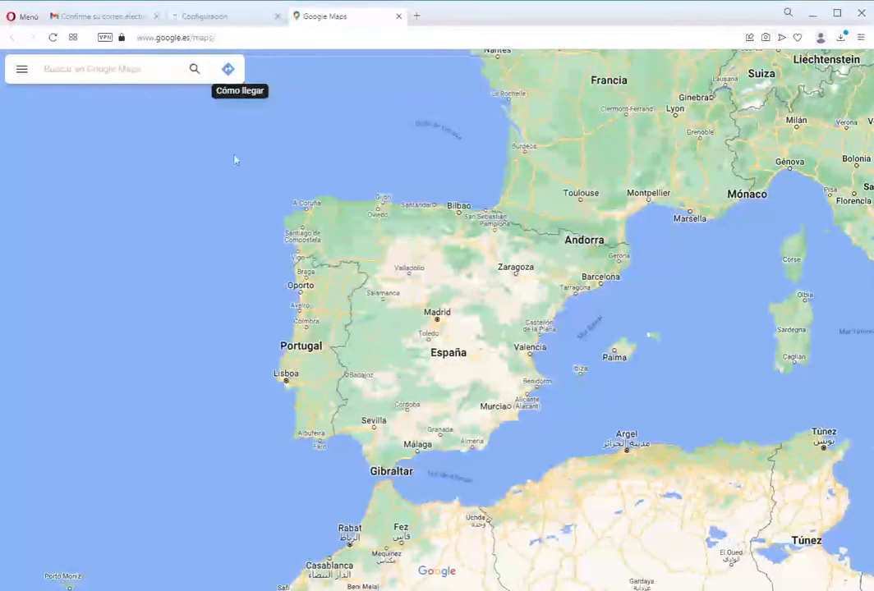
pyautogui.click(112, 69)
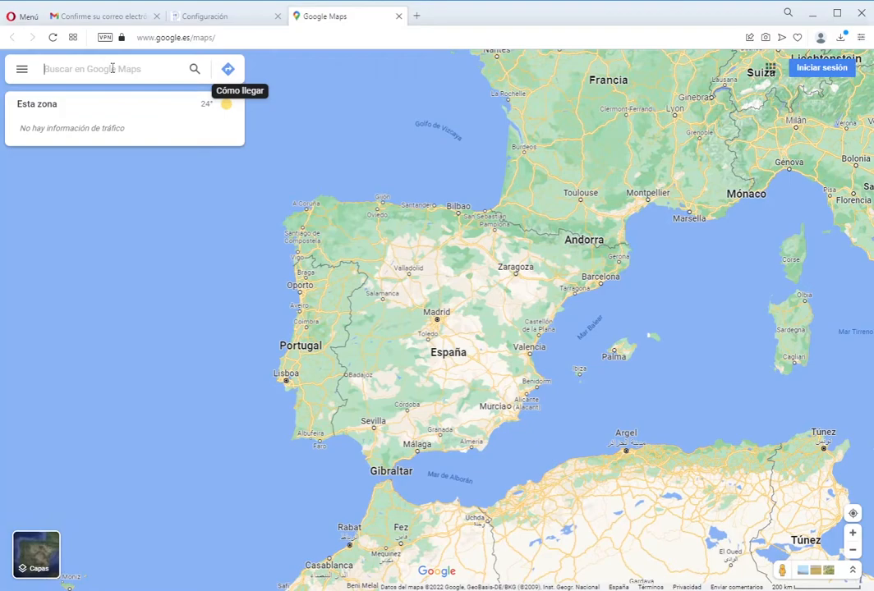
pyautogui.write('caller')
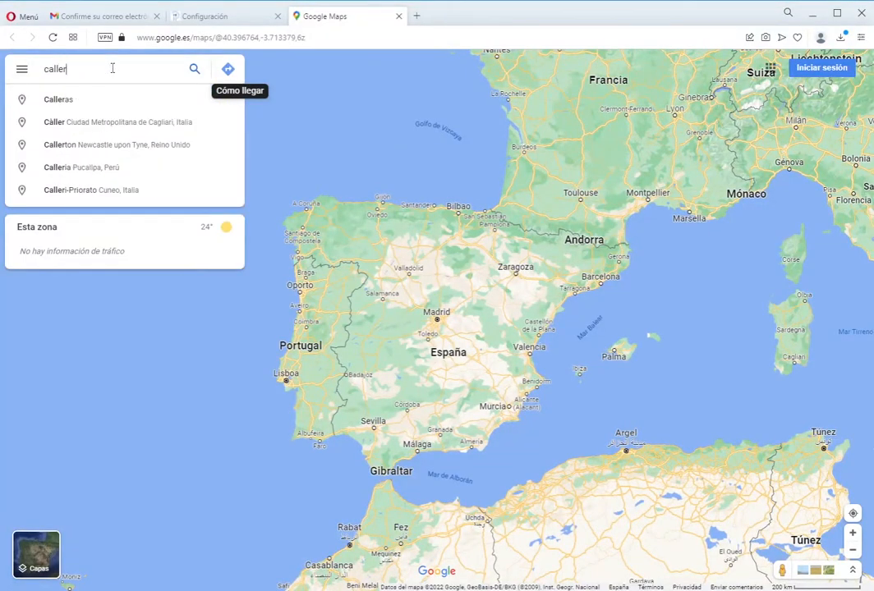
pyautogui.press('BackSpace')
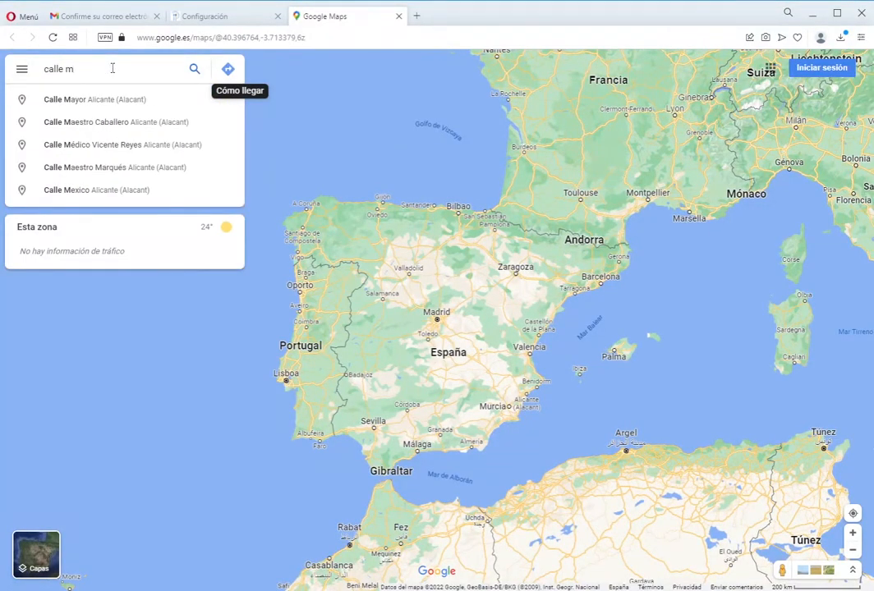
pyautogui.write('may')
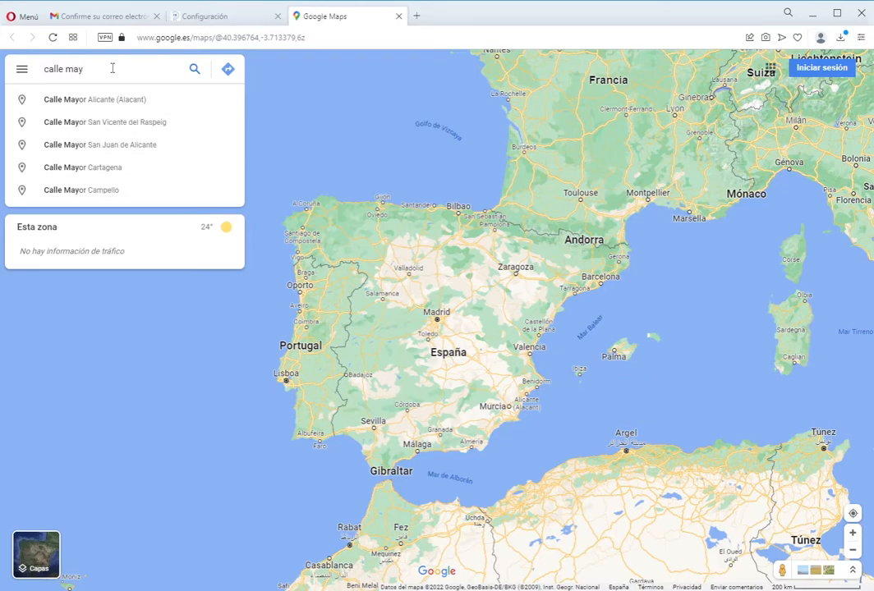
pyautogui.click(95, 100)
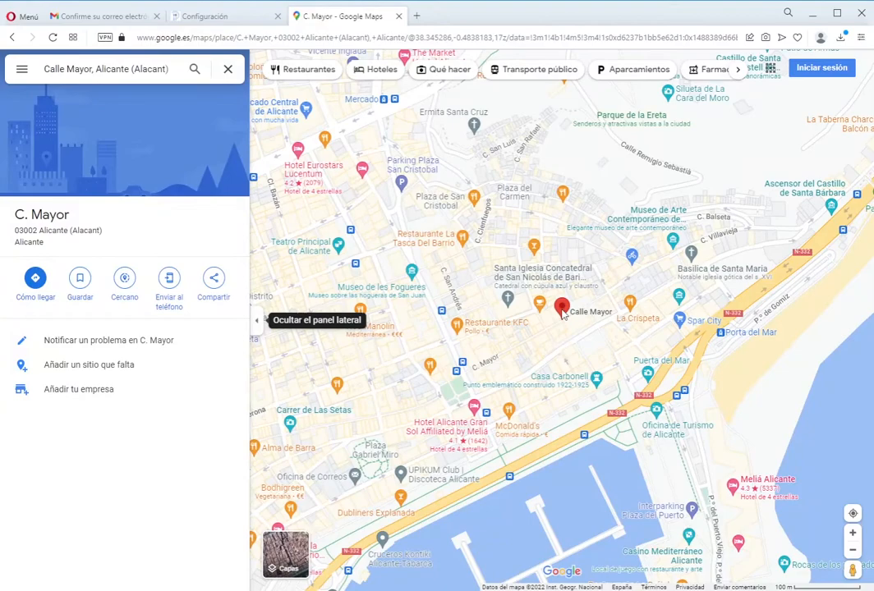
pyautogui.rightClick(563, 314)
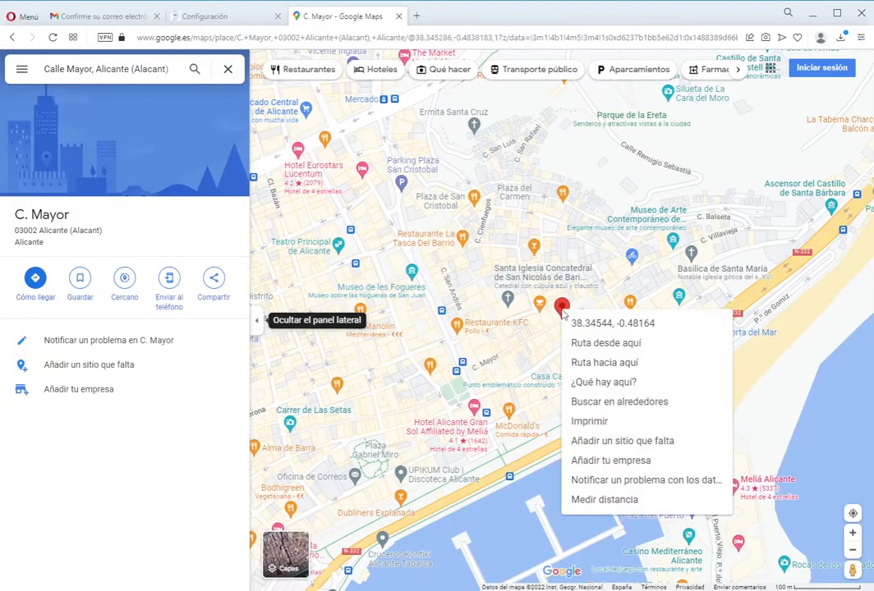
pyautogui.click(603, 329)
# - Paste the copied latitude and longitude into the Geolocalización field
pyautogui.click(179, 18)
pyautogui.click(424, 334)
pyautogui.write('38.345441654488276, -0.4816350308976082')
pyautogui.scroll(-2, 201, 365)
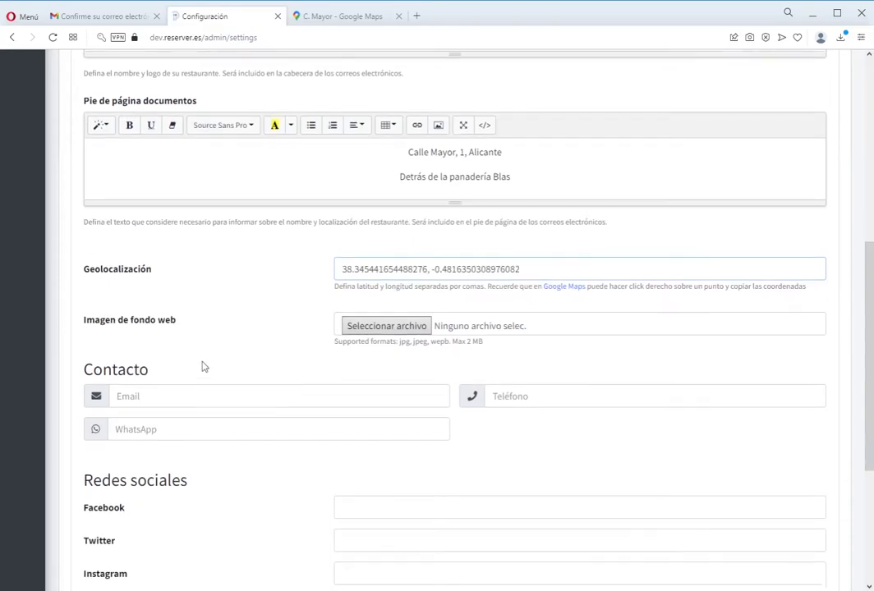
pyautogui.scroll(-1, 198, 346)
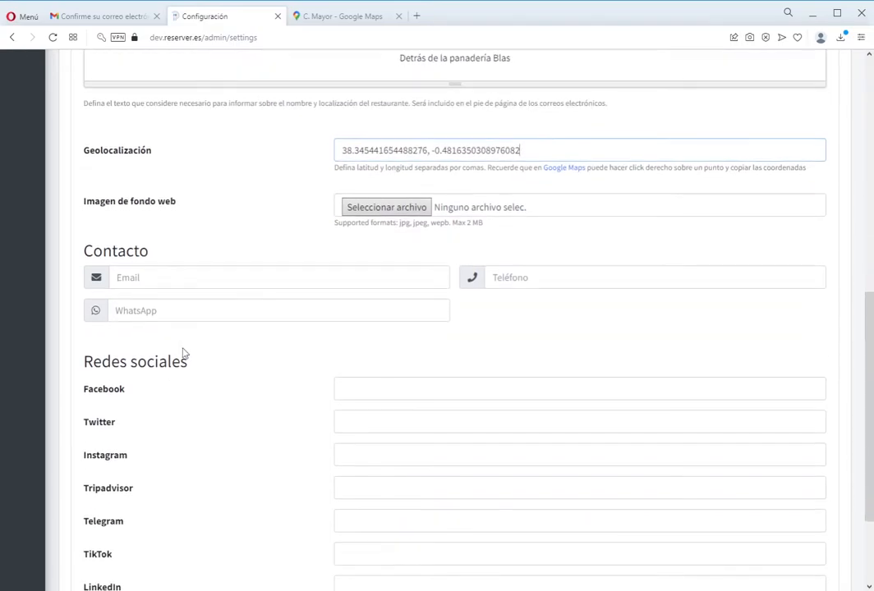
# - Fill in the contact e-mail, phone number and WhatsApp number
pyautogui.click(210, 273)
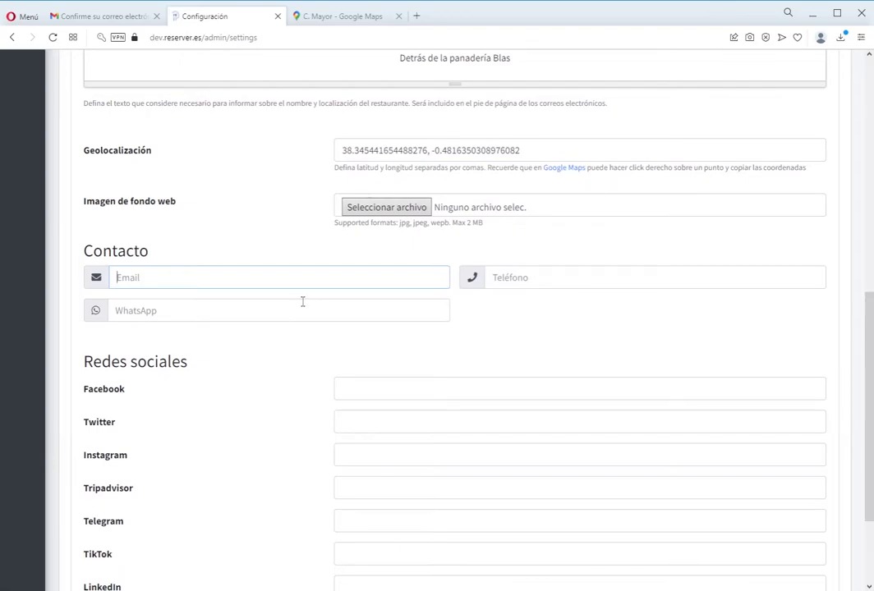
pyautogui.press('Tab')
pyautogui.press('Tab')
pyautogui.write('666666666')
pyautogui.press('Tab')
pyautogui.write('www.facebook.com')
pyautogui.press('Tab')
pyautogui.press('Tab')
pyautogui.write('instagram.com')
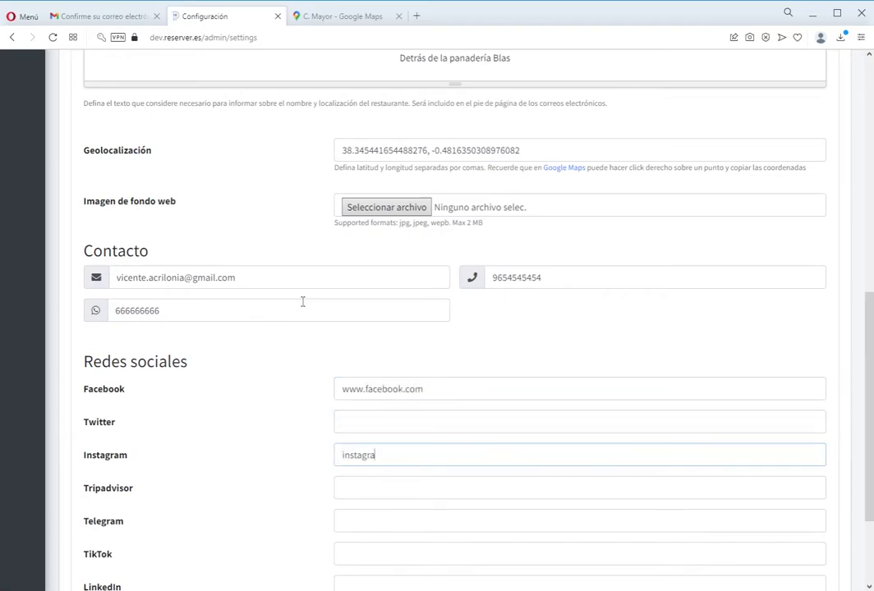
pyautogui.scroll(-2, 477, 415)
pyautogui.press('Return')
pyautogui.press('Home')
pyautogui.write('https://')
pyautogui.press('Tab')
pyautogui.press('Tab')
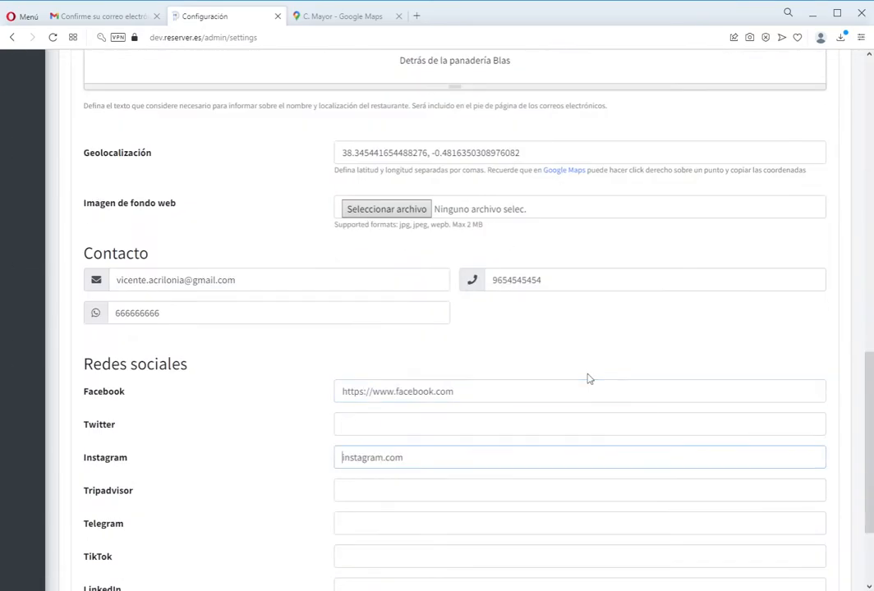
pyautogui.press('Home')
pyautogui.write('https://')
pyautogui.scroll(-2, 790, 528)
pyautogui.press('Return')
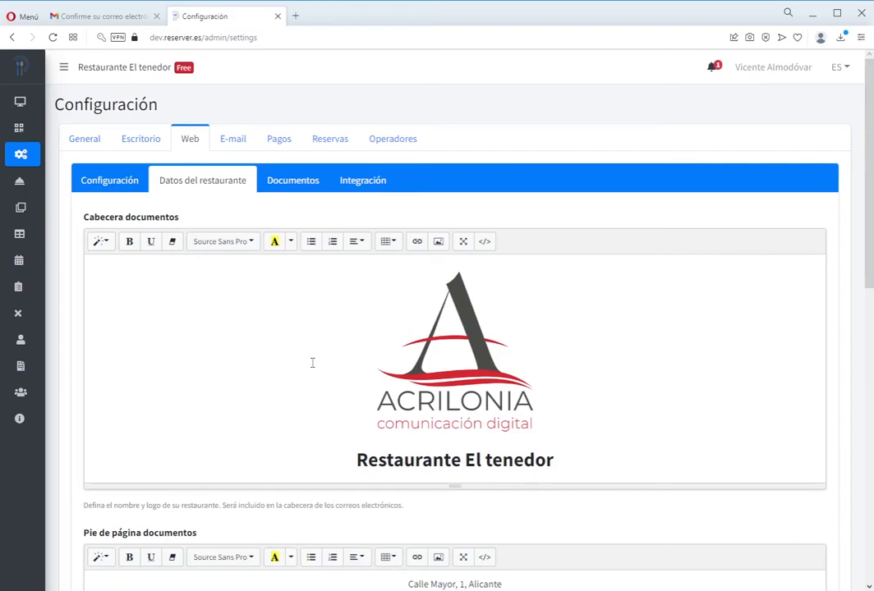
pyautogui.scroll(-7, 288, 365)
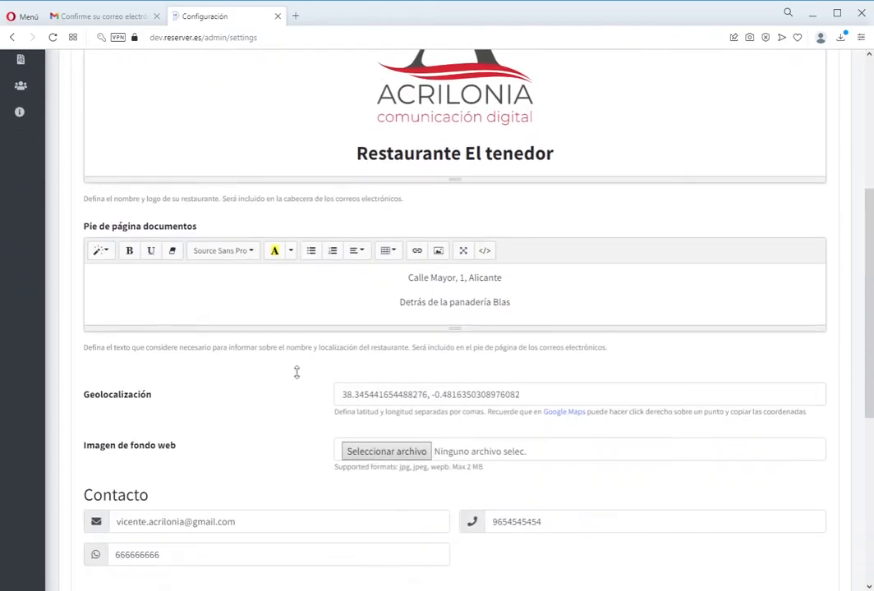
pyautogui.scroll(1, 287, 379)
pyautogui.scroll(-3, 287, 379)
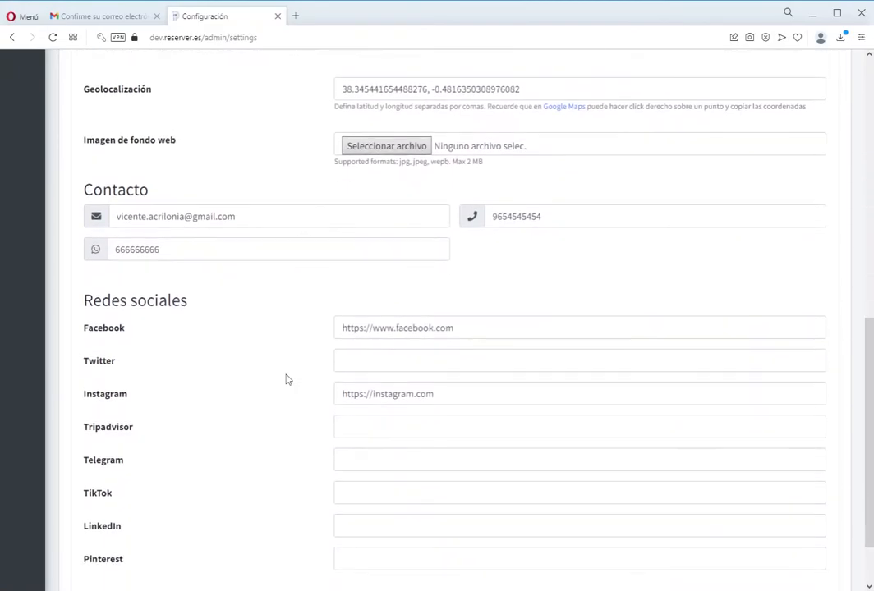
pyautogui.scroll(9, 288, 379)
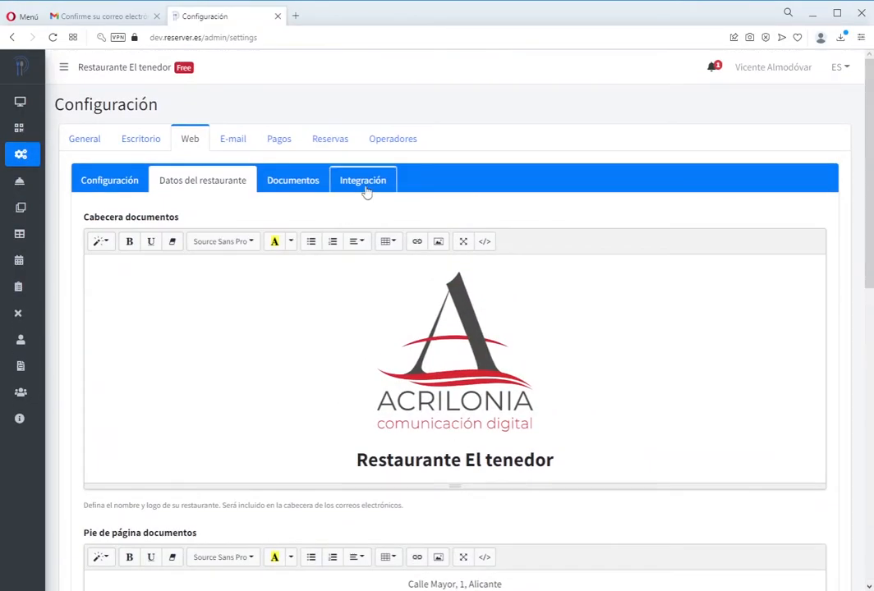
pyautogui.click(363, 182)
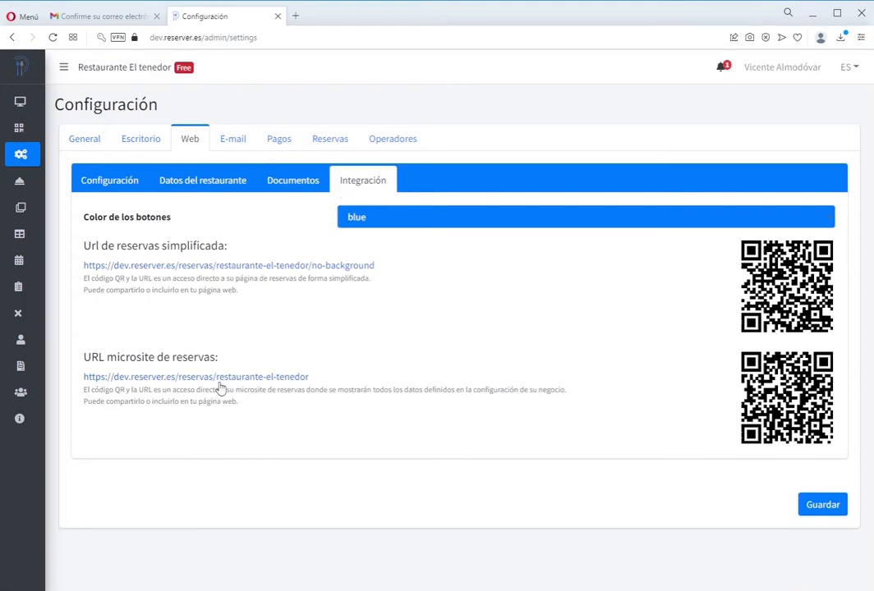
pyautogui.middleClick(302, 377)
pyautogui.click(297, 20)
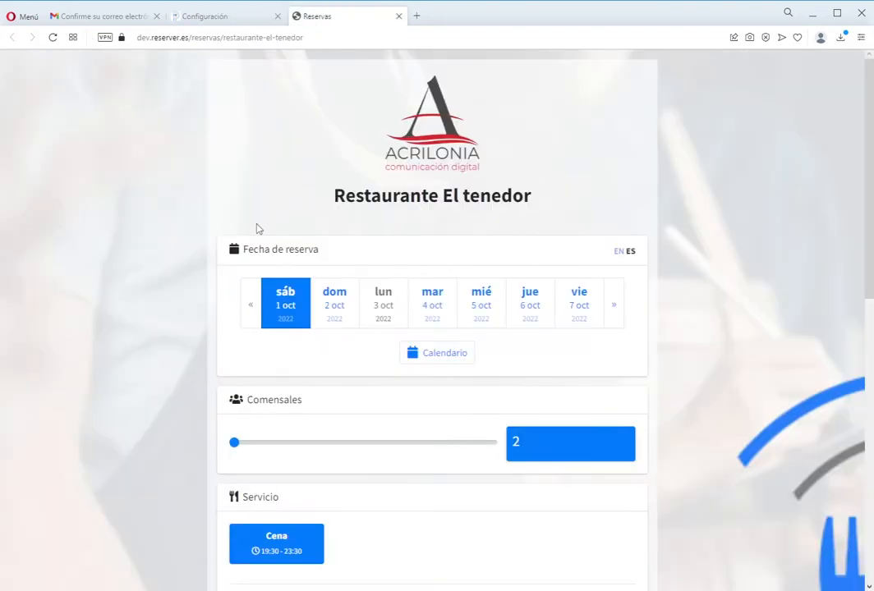
pyautogui.moveTo(379, 115); pyautogui.dragTo(472, 179)
pyautogui.click(537, 188)
pyautogui.moveTo(551, 198); pyautogui.dragTo(348, 175)
pyautogui.click(286, 183)
pyautogui.scroll(-3, 196, 240)
pyautogui.scroll(-1, 279, 251)
pyautogui.scroll(5, 433, 273)
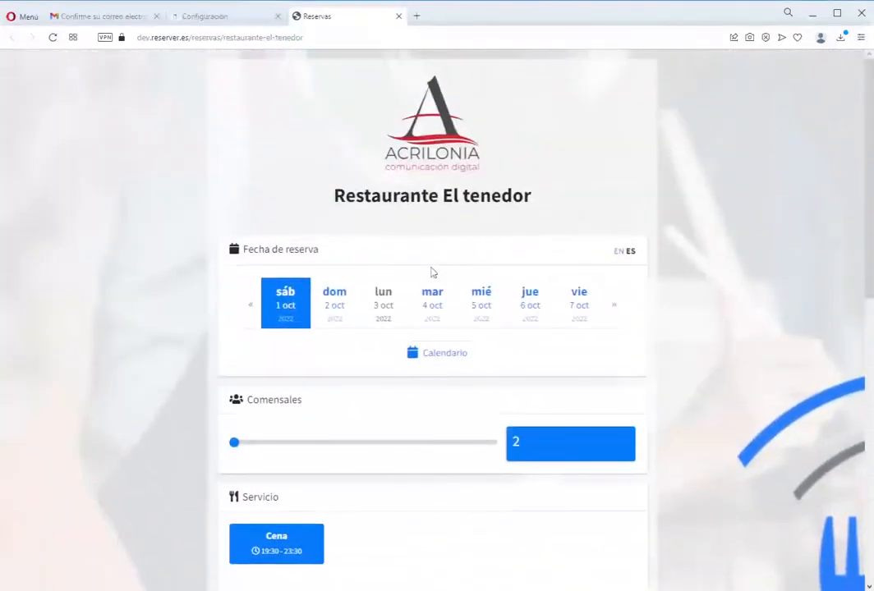
pyautogui.scroll(-4, 189, 299)
pyautogui.scroll(-2, 272, 260)
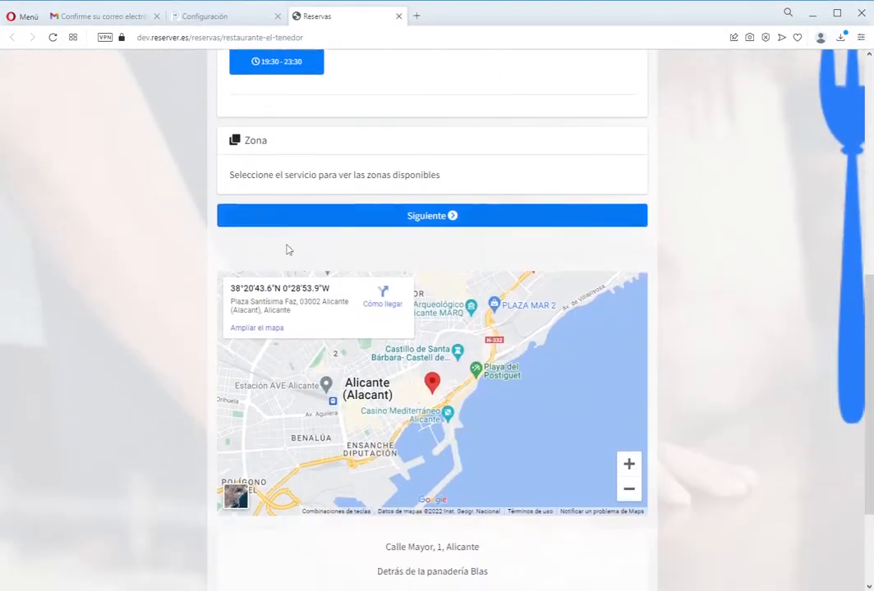
pyautogui.scroll(-2, 286, 240)
pyautogui.moveTo(377, 396); pyautogui.dragTo(516, 419)
pyautogui.click(517, 420)
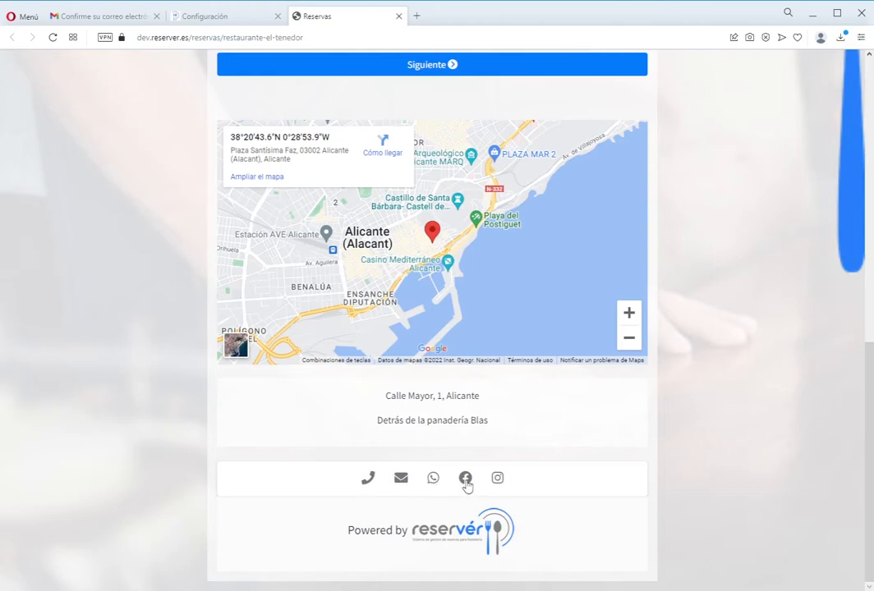
pyautogui.scroll(2, 456, 479)
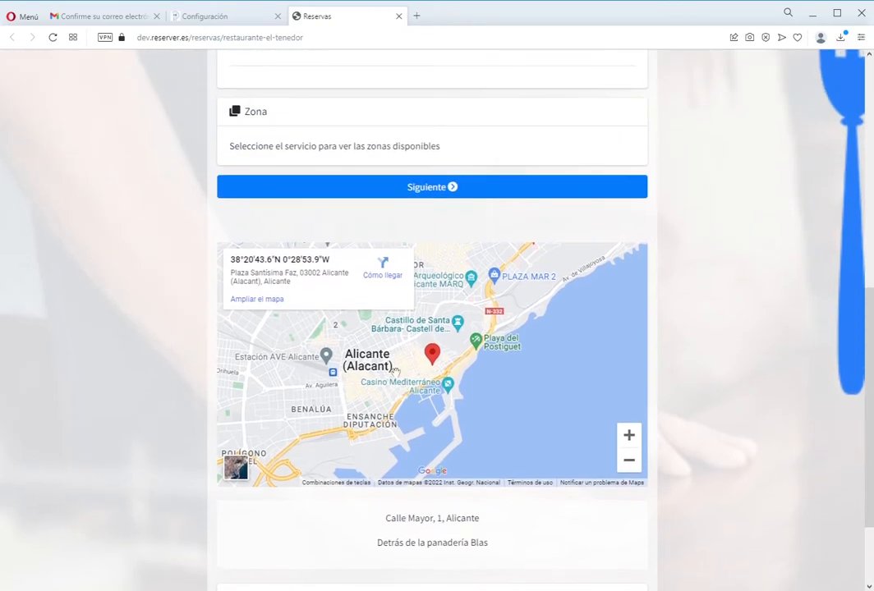
pyautogui.click(629, 436)
pyautogui.click(629, 436)
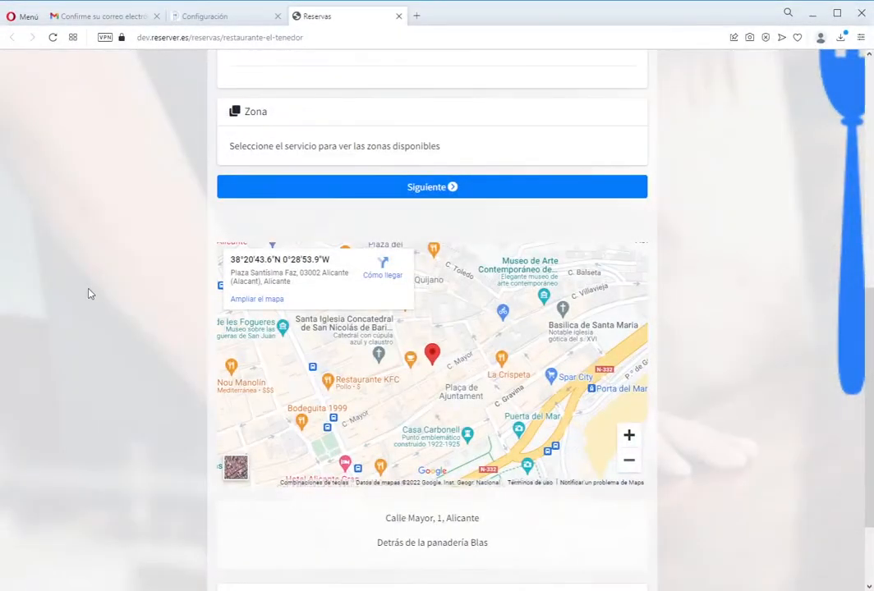
pyautogui.scroll(2, 90, 294)
pyautogui.scroll(5, 92, 310)
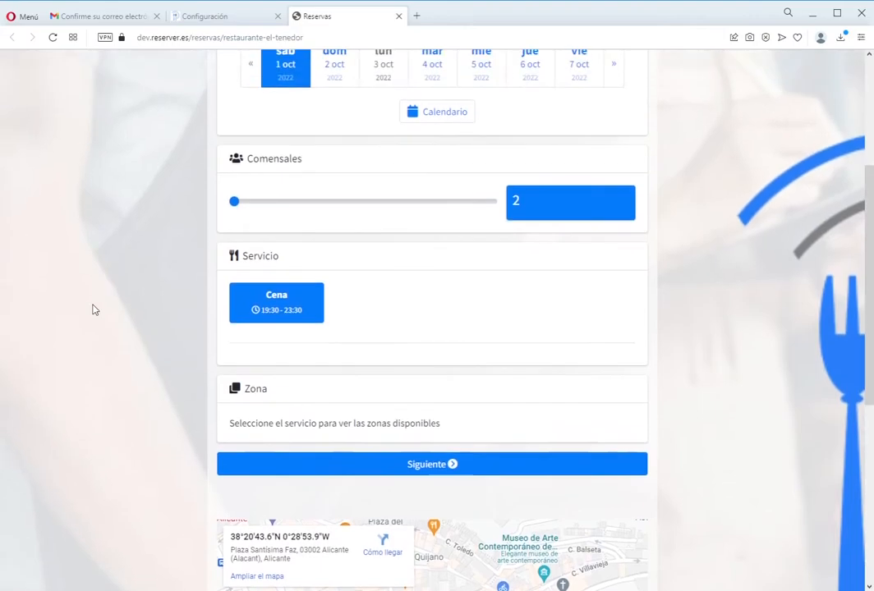
pyautogui.scroll(-2, 98, 312)
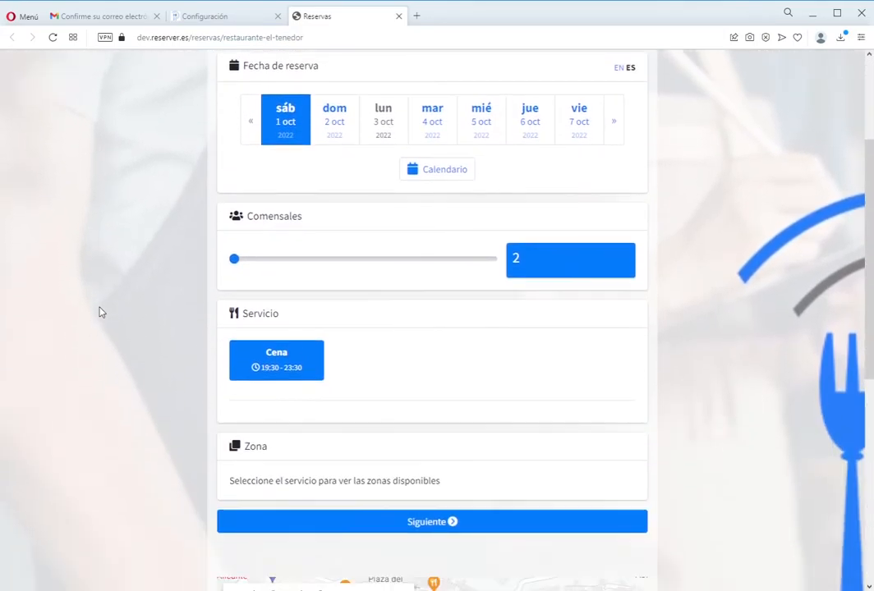
pyautogui.scroll(3, 98, 312)
pyautogui.scroll(-1, 98, 312)
pyautogui.scroll(-5, 98, 310)
pyautogui.scroll(6, 98, 311)
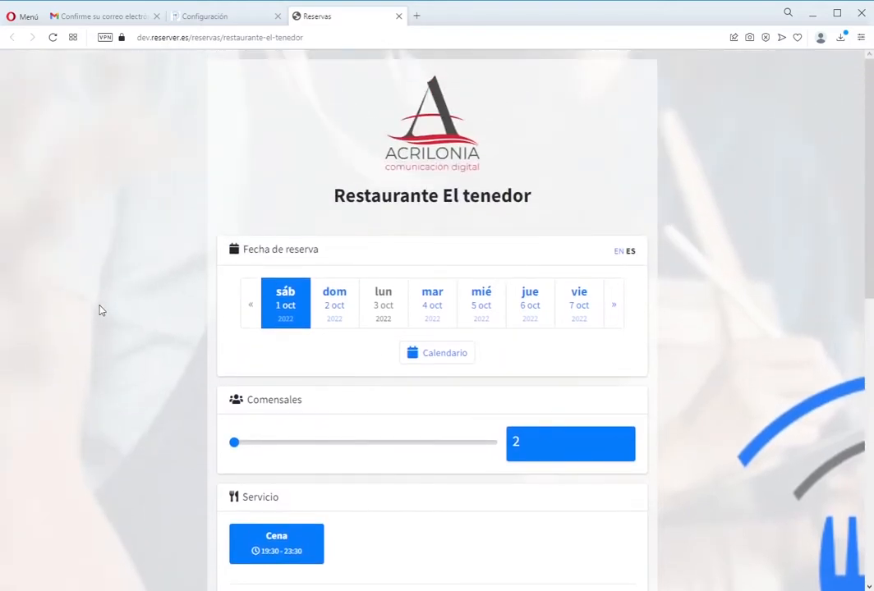
pyautogui.scroll(-4, 100, 310)
pyautogui.scroll(4, 100, 311)
pyautogui.scroll(-4, 100, 311)
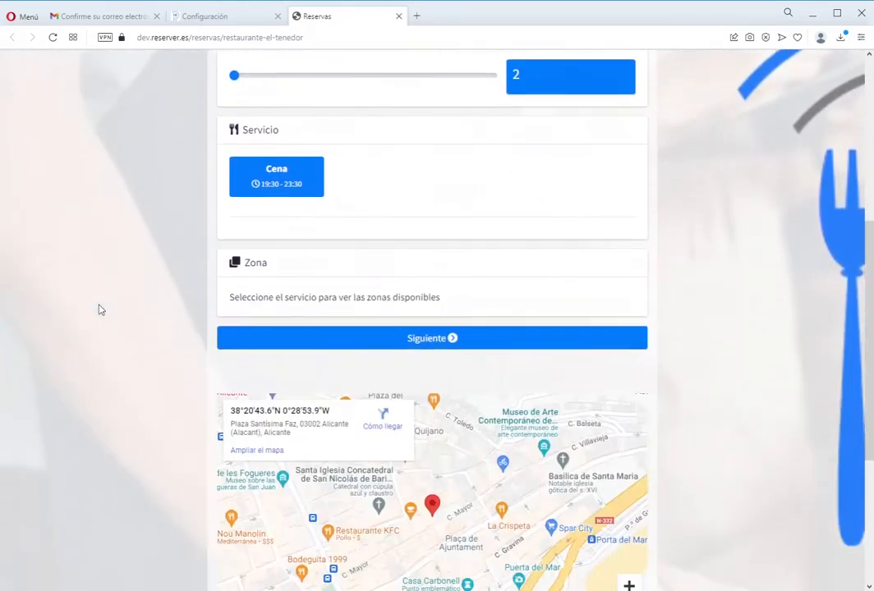
pyautogui.scroll(5, 99, 308)
# - Back in the admin settings, review the Configuración and Datos del restaurante sections
pyautogui.click(236, 16)
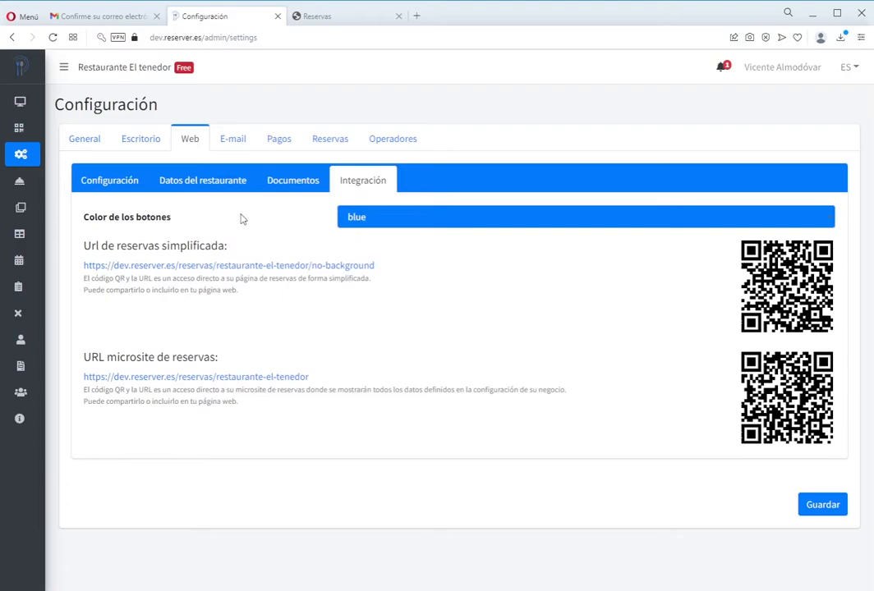
pyautogui.click(132, 182)
pyautogui.scroll(-1, 281, 255)
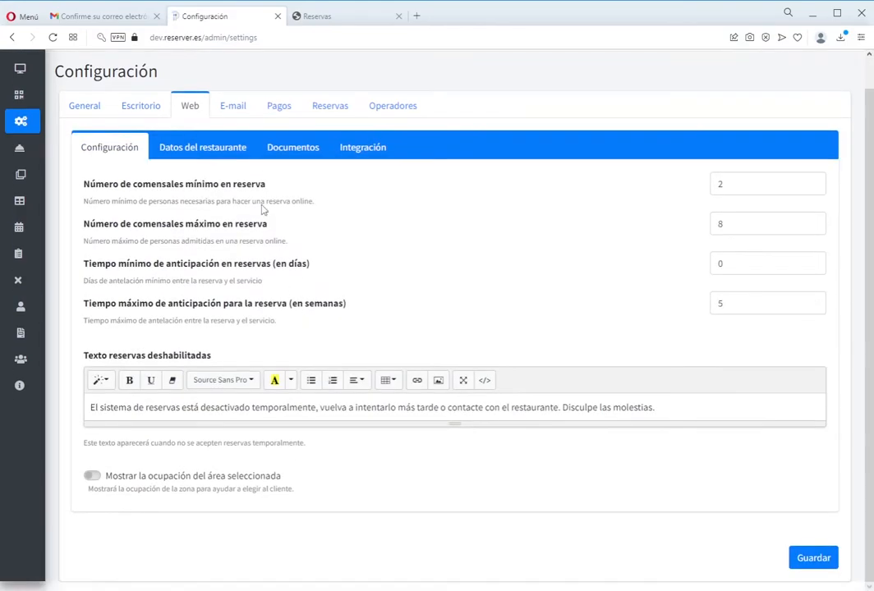
pyautogui.click(188, 147)
pyautogui.scroll(-5, 245, 283)
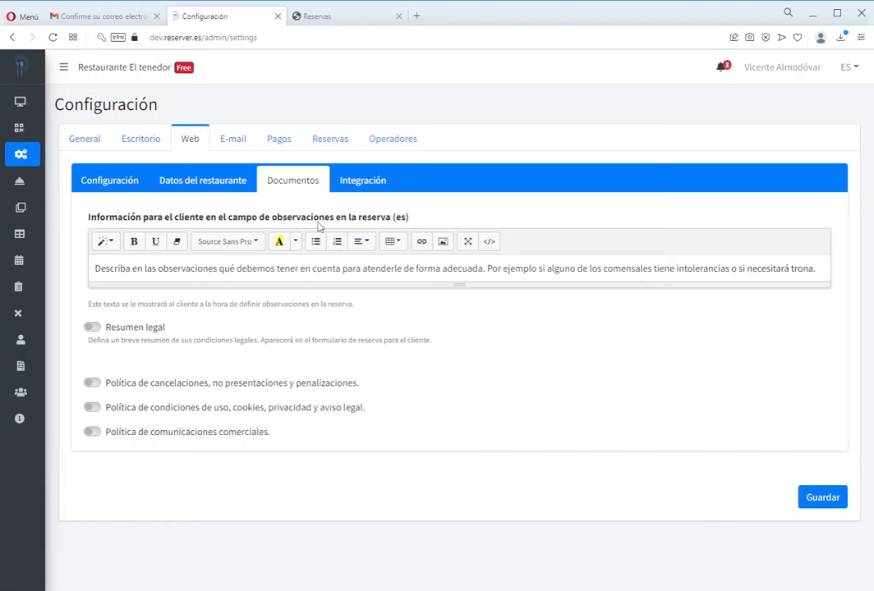
# - On the public booking page, pick 4 diners, the Cena service, 20:00 and the Comedor zone
pyautogui.click(297, 20)
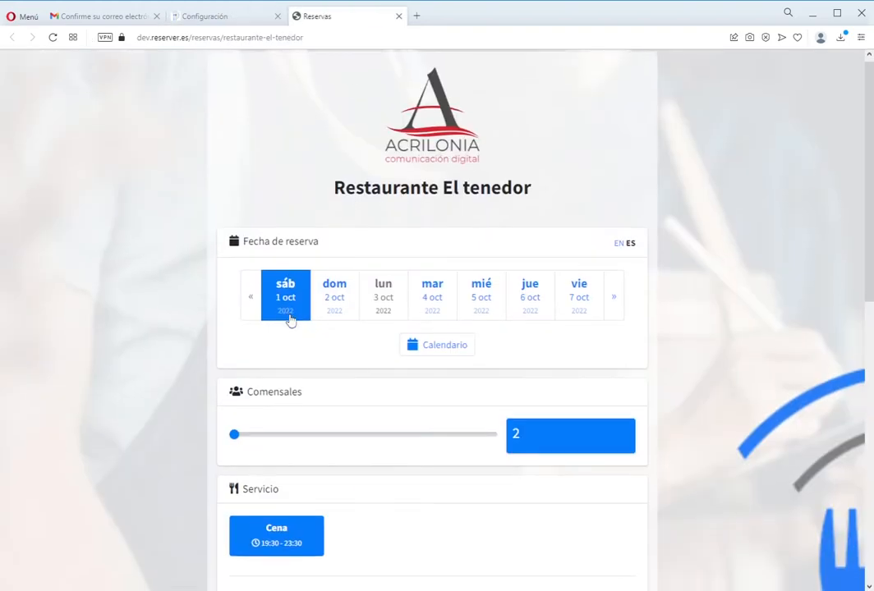
pyautogui.scroll(-2, 438, 262)
pyautogui.click(288, 324)
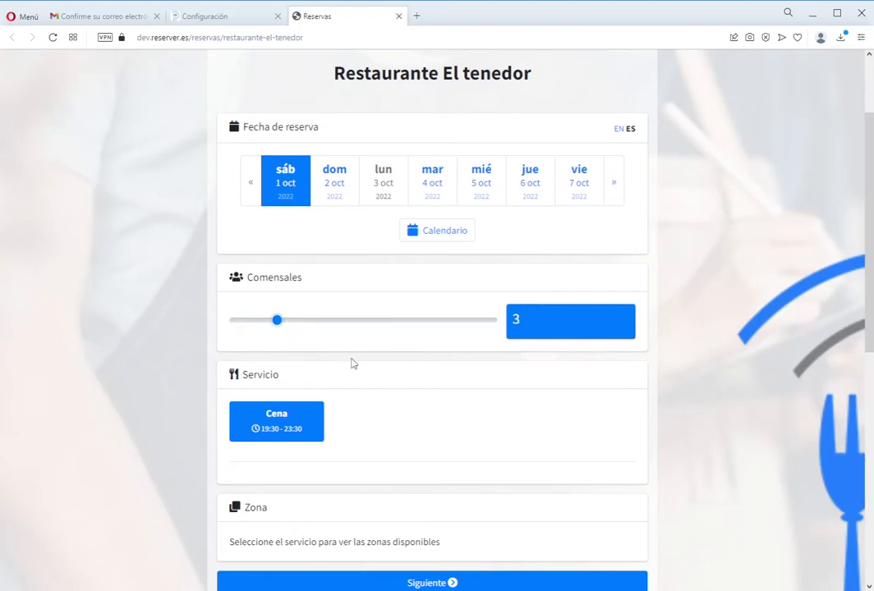
pyautogui.moveTo(273, 326); pyautogui.dragTo(291, 337)
pyautogui.click(306, 335)
pyautogui.scroll(-2, 246, 324)
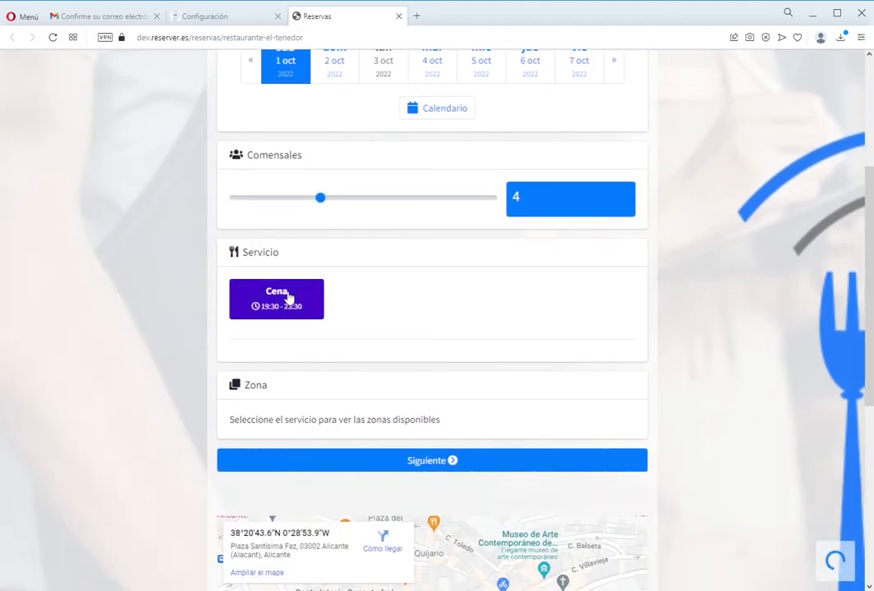
pyautogui.click(287, 297)
pyautogui.scroll(-2, 325, 378)
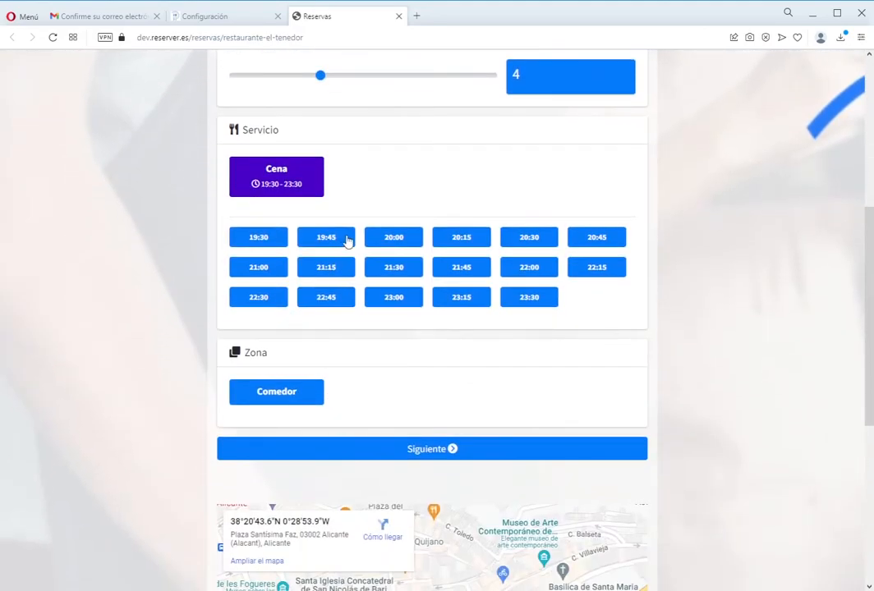
pyautogui.click(393, 237)
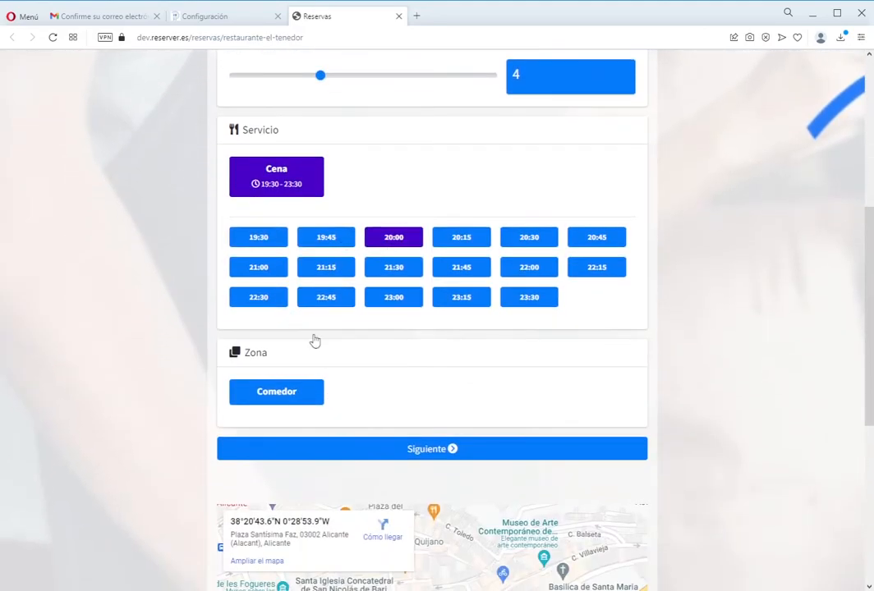
pyautogui.click(290, 397)
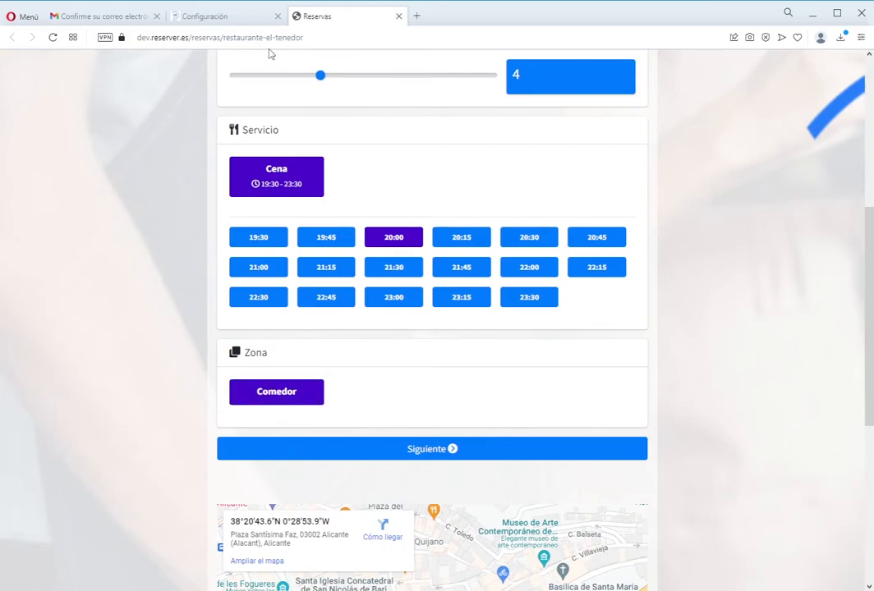
pyautogui.click(209, 18)
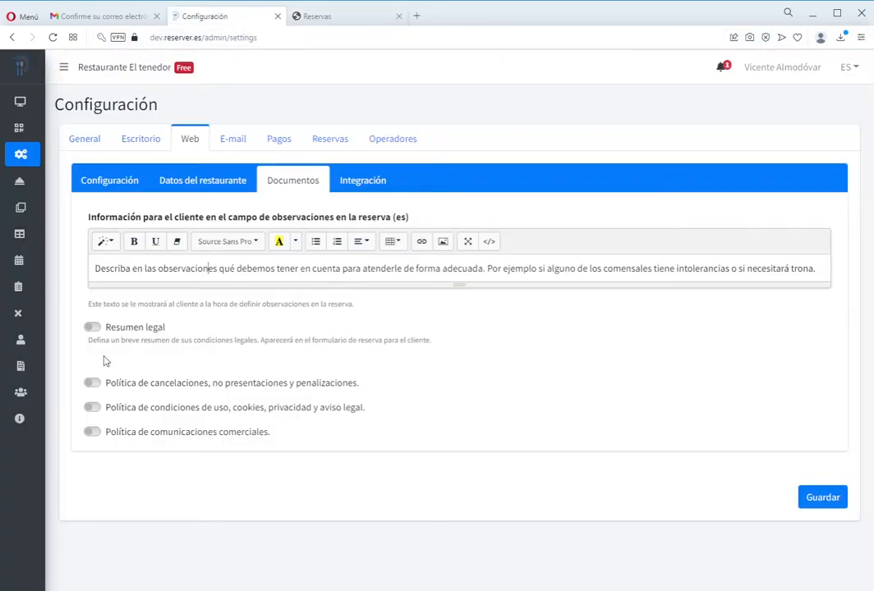
# - Turn on showing the occupancy of the selected area and save the reservation settings
pyautogui.click(97, 182)
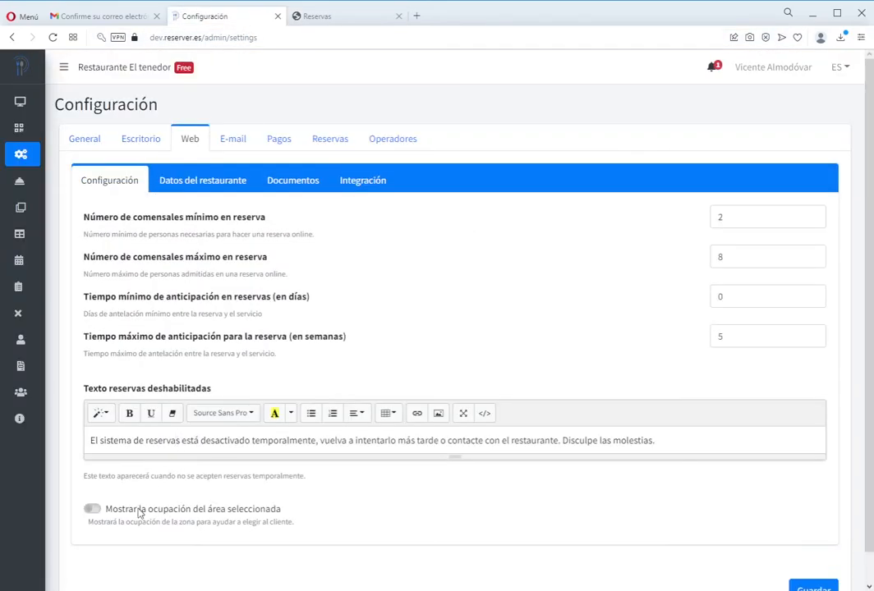
pyautogui.click(93, 509)
pyautogui.click(802, 583)
# - Reload the booking page and choose 4 diners, Cena, 20:00 and the Comedor zone
pyautogui.click(308, 17)
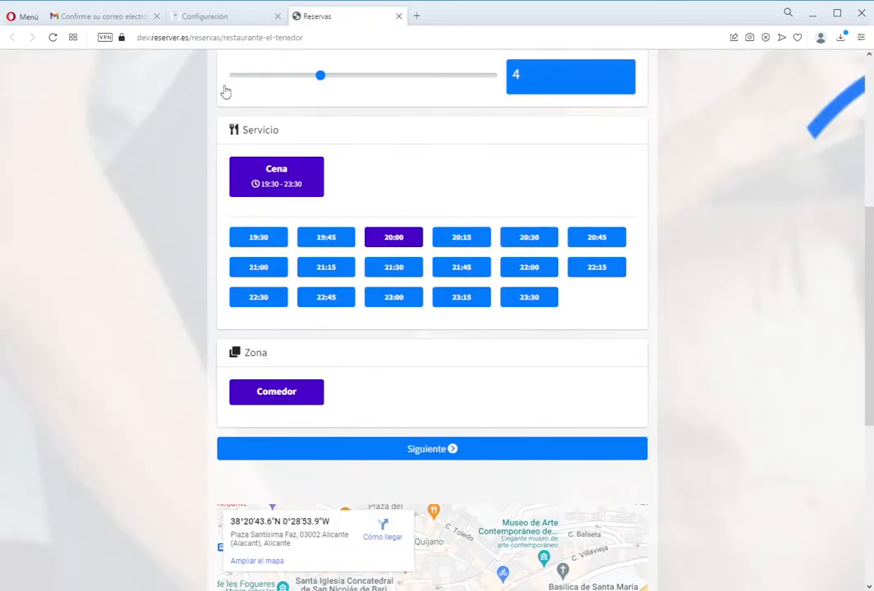
pyautogui.click(53, 37)
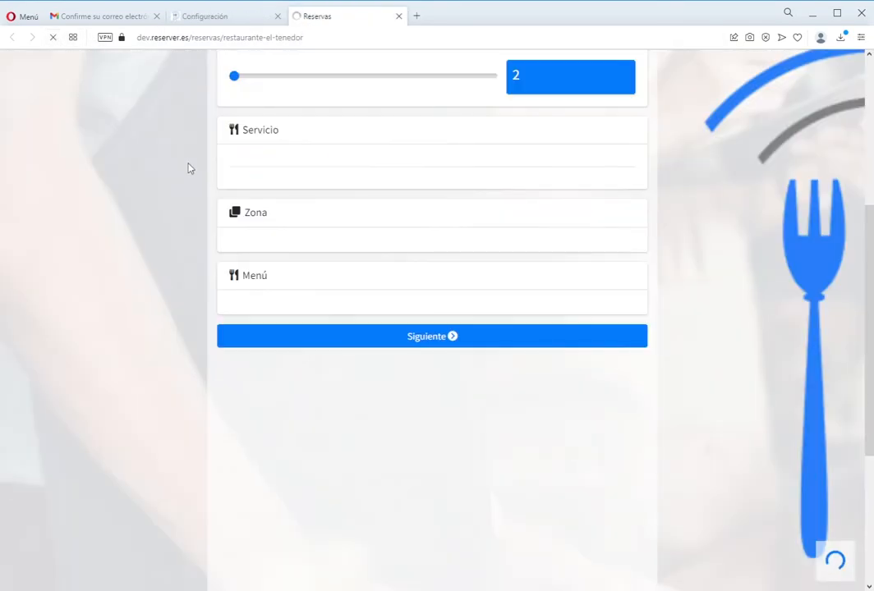
pyautogui.scroll(2, 376, 181)
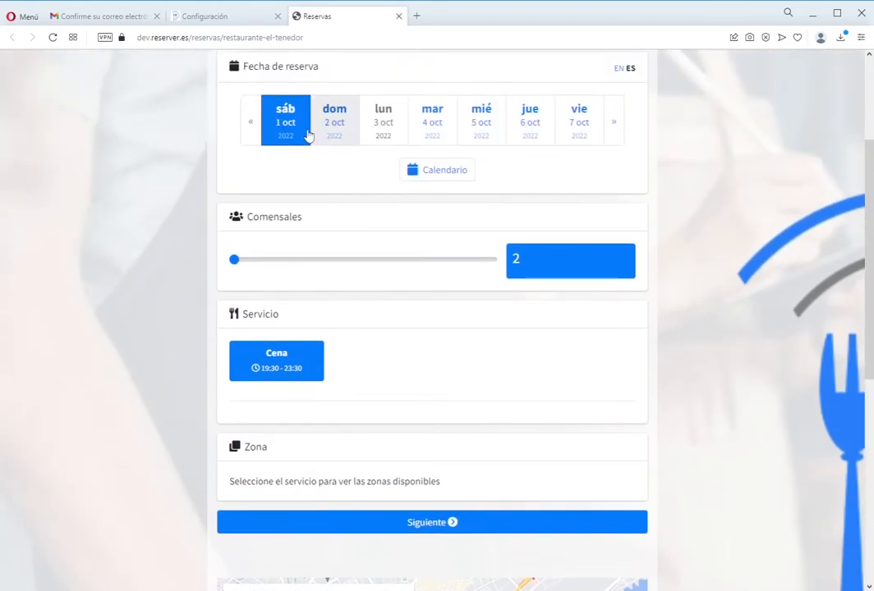
pyautogui.moveTo(234, 259); pyautogui.dragTo(305, 277)
pyautogui.click(296, 353)
pyautogui.scroll(-1, 302, 372)
pyautogui.click(383, 306)
pyautogui.click(263, 465)
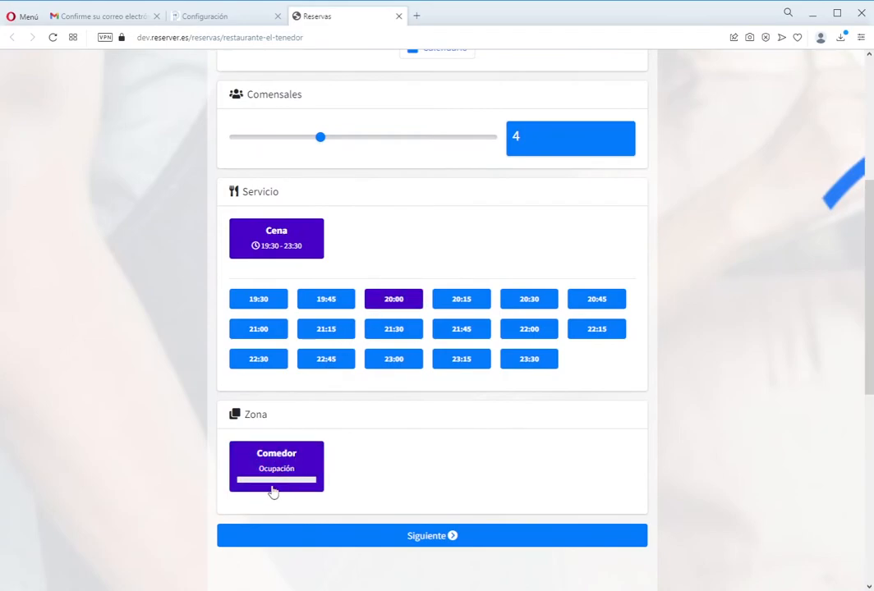
# - Continue to the customer details step and inspect the observations help text
pyautogui.scroll(1, 339, 480)
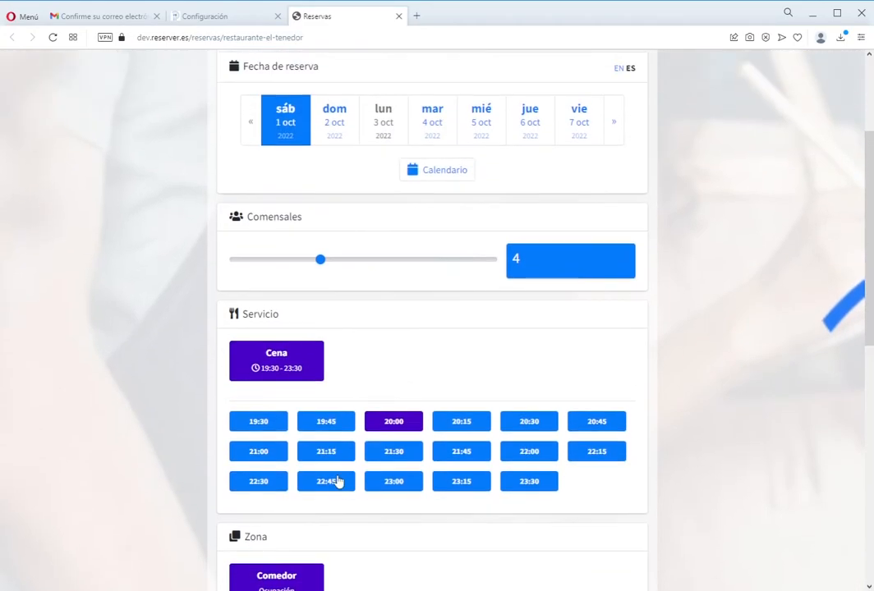
pyautogui.scroll(-2, 339, 480)
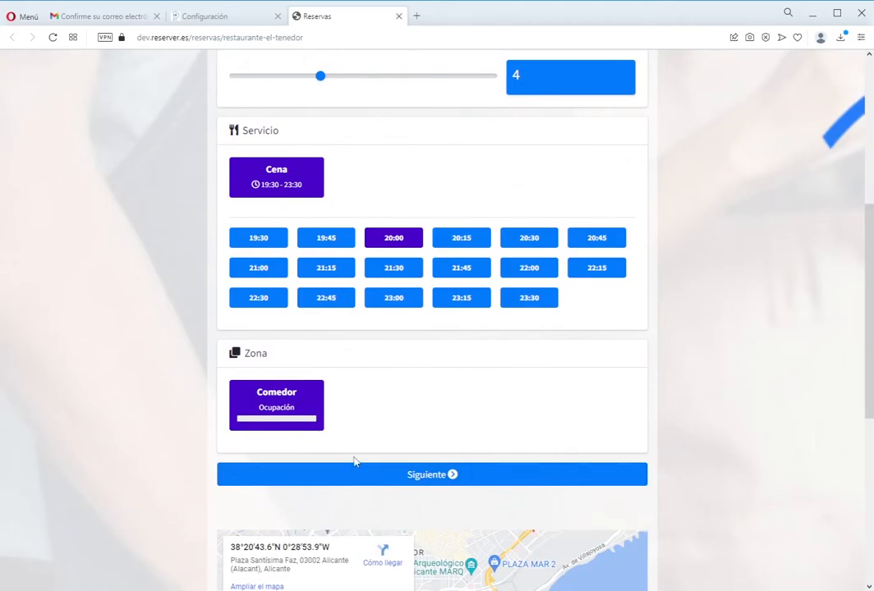
pyautogui.click(413, 483)
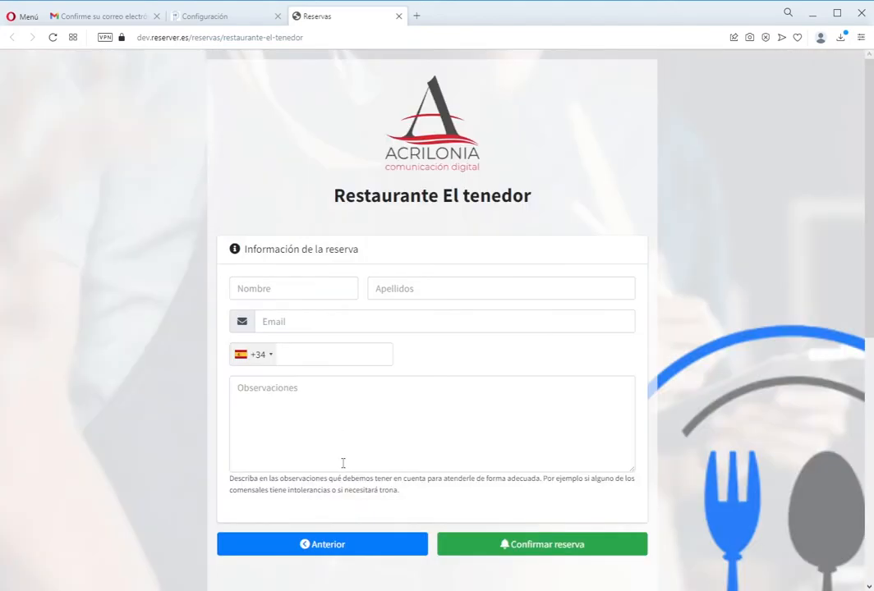
pyautogui.moveTo(399, 490); pyautogui.dragTo(228, 479)
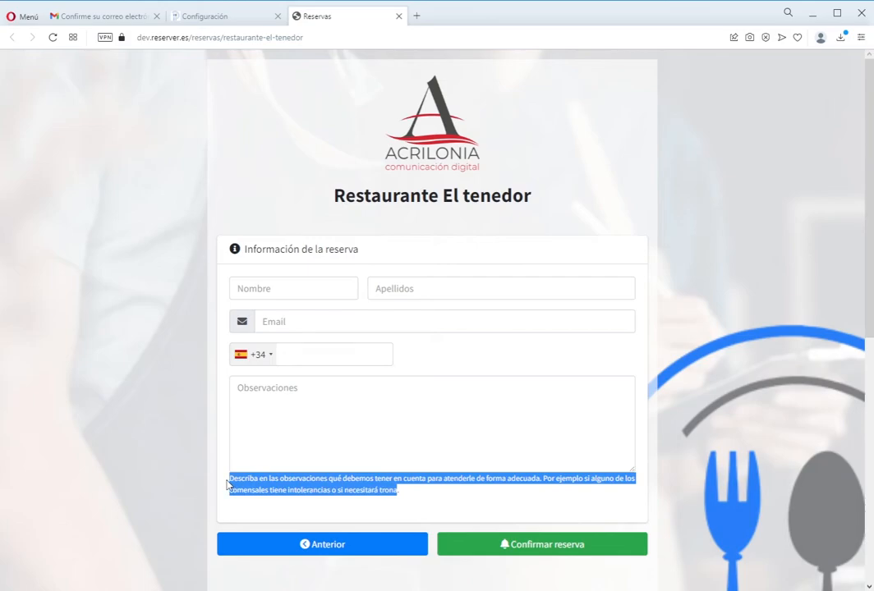
pyautogui.click(237, 18)
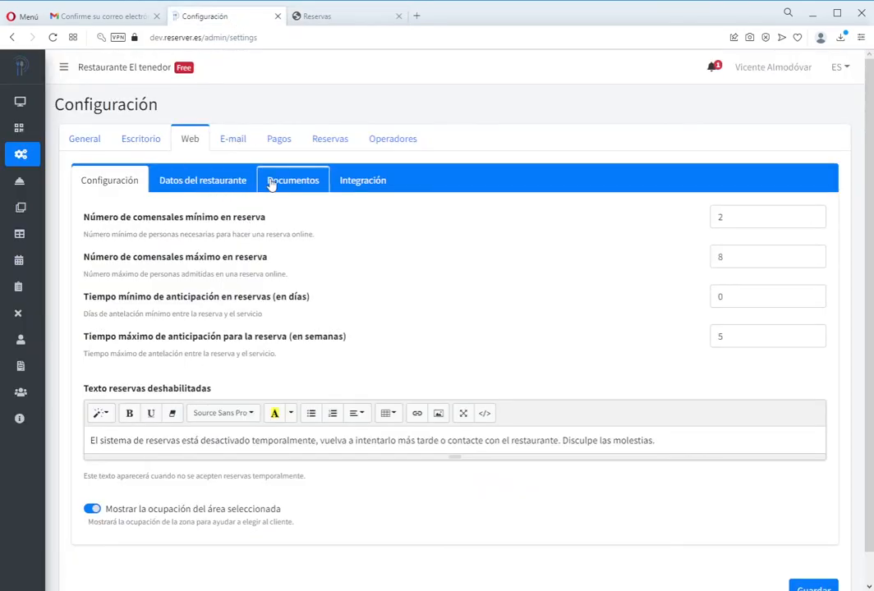
# - In Web > Documentos, switch on the Resumen legal
pyautogui.click(294, 181)
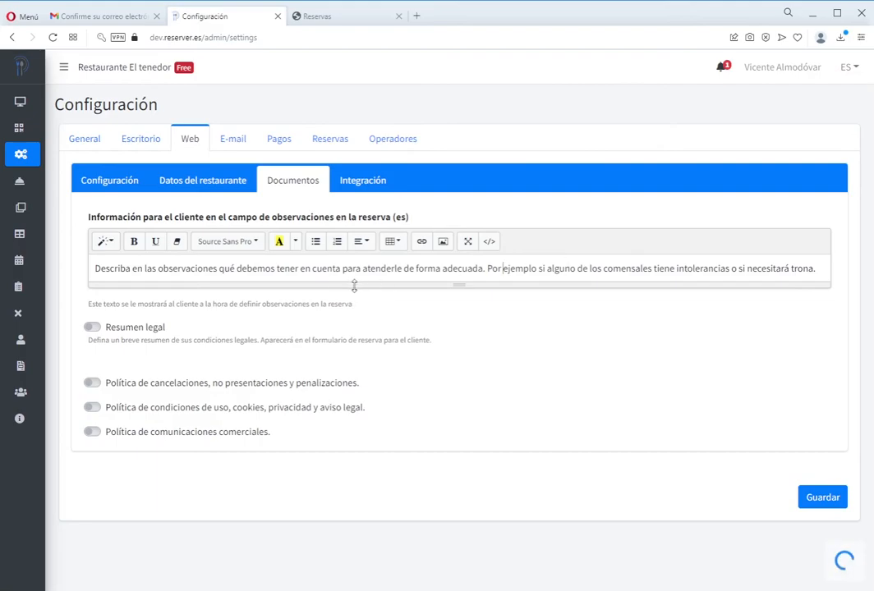
pyautogui.click(92, 326)
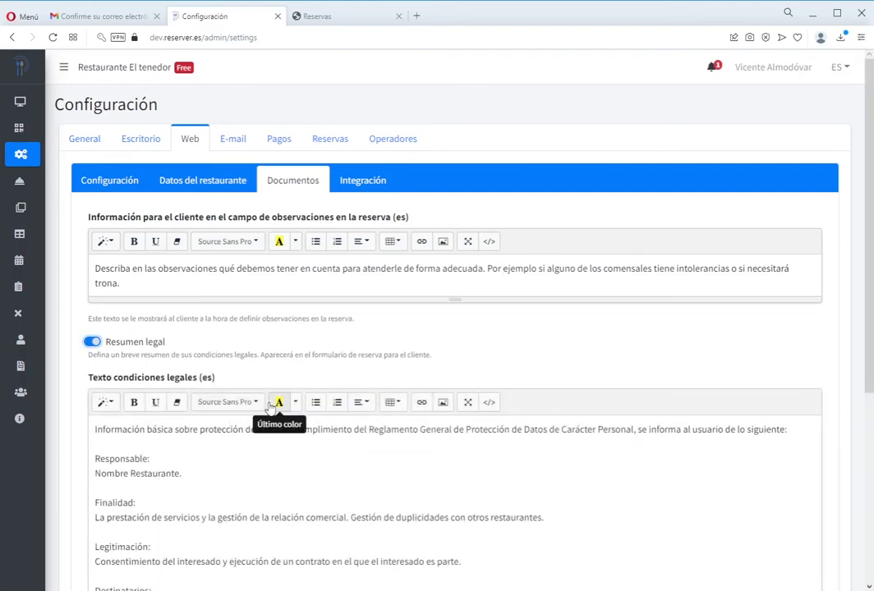
pyautogui.scroll(-2, 271, 405)
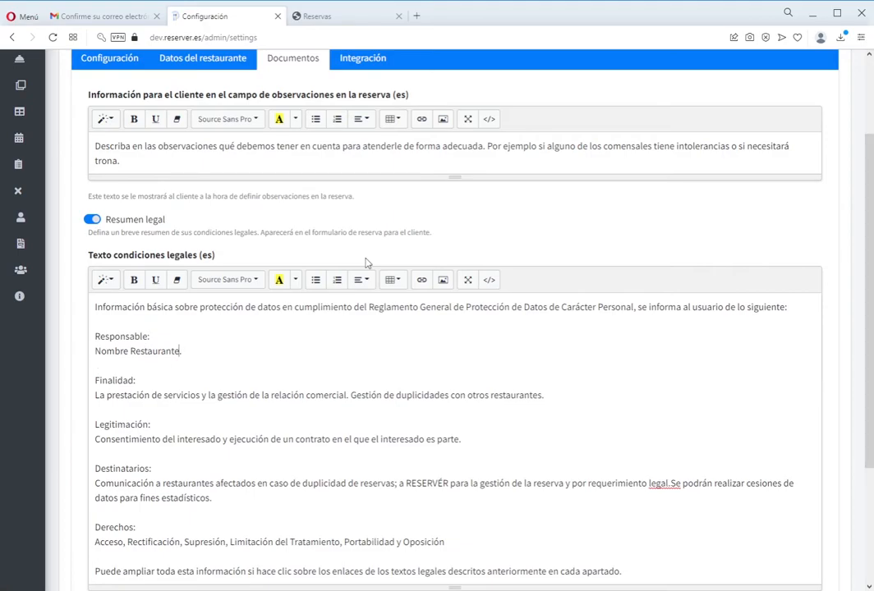
# - Replace the 'Nombre Restaurante' placeholder with 'Restaurante El Tenedor' and make it bold
pyautogui.hotkey('shift', 'Home')
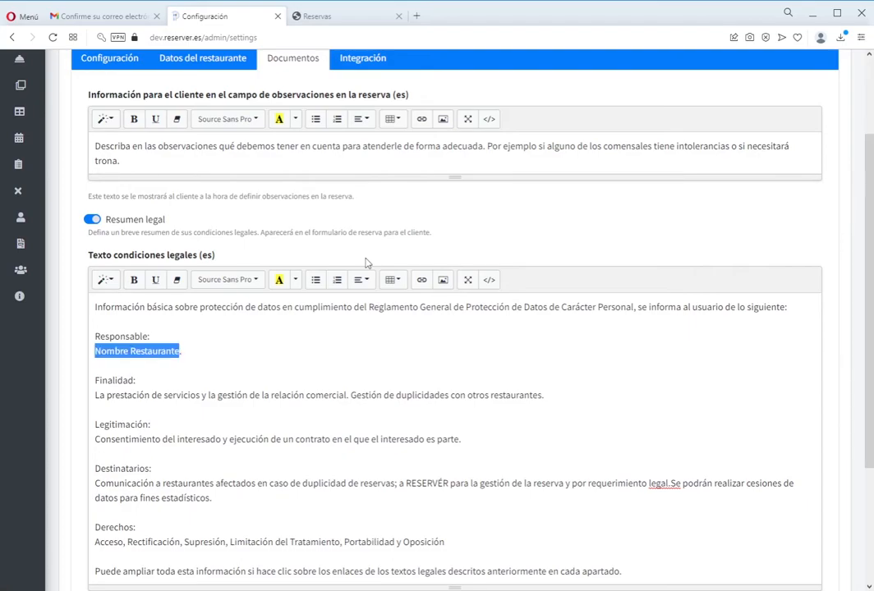
pyautogui.write('Re')
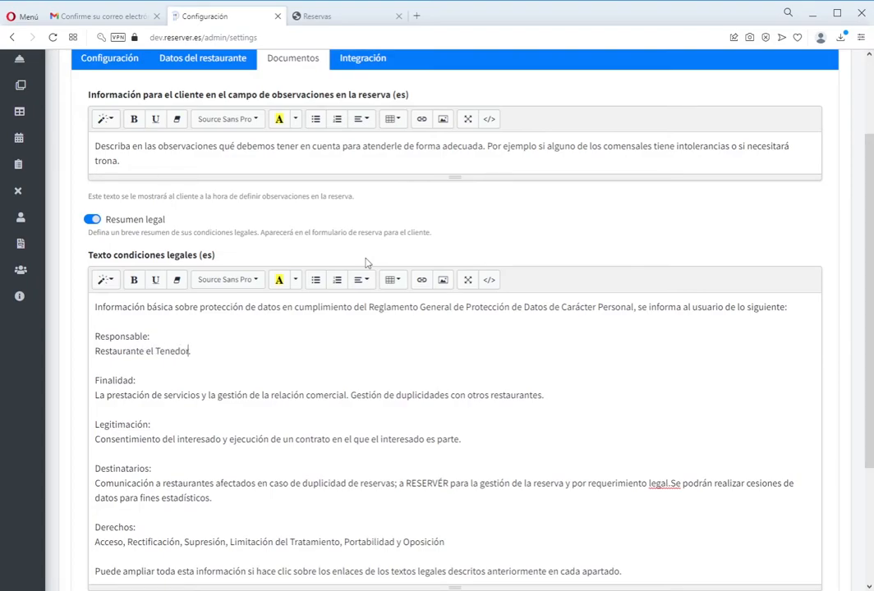
pyautogui.press('Delete')
pyautogui.write('E')
pyautogui.press('End')
pyautogui.hotkey('shift', 'Home')
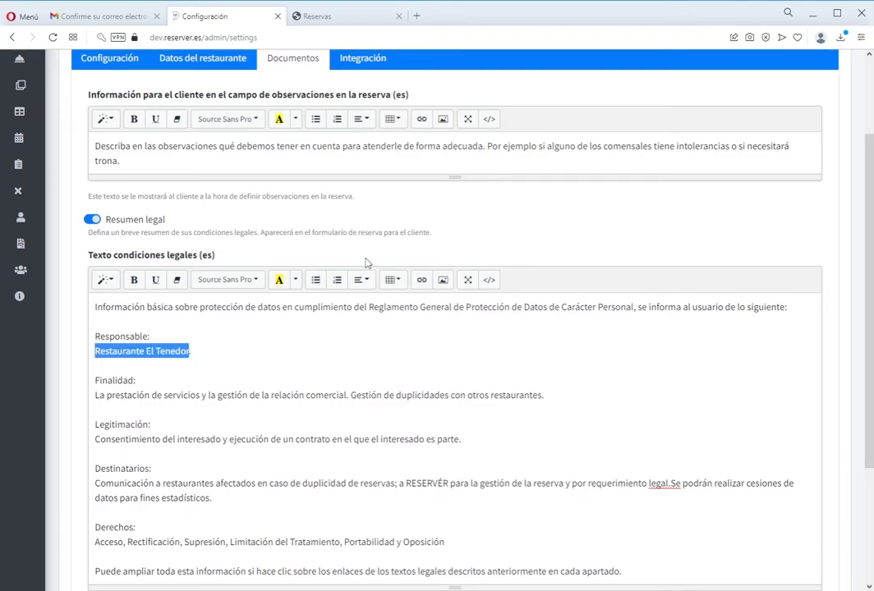
pyautogui.click(134, 280)
pyautogui.press('End')
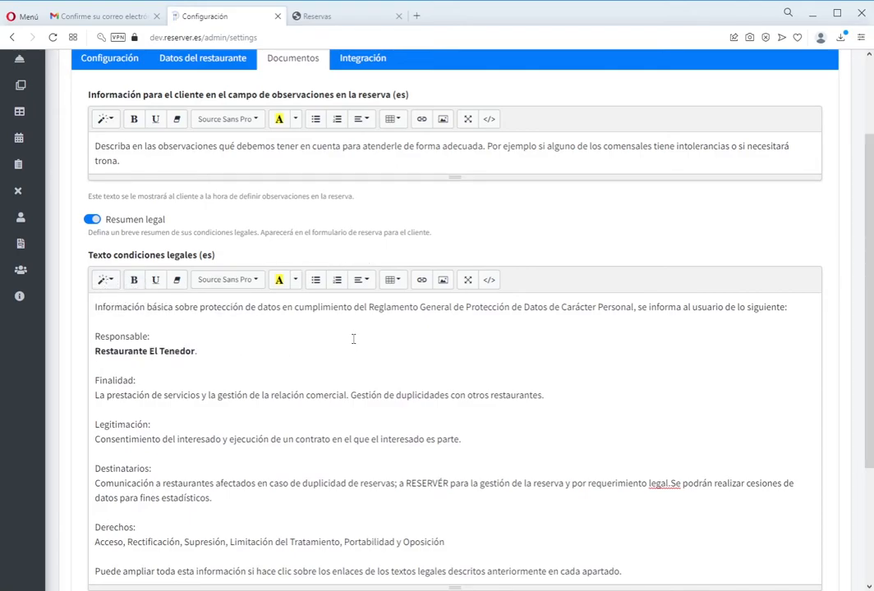
# - Leave only the cancellation and no-show policy enabled, with the other policy toggles off
pyautogui.scroll(-1, 353, 337)
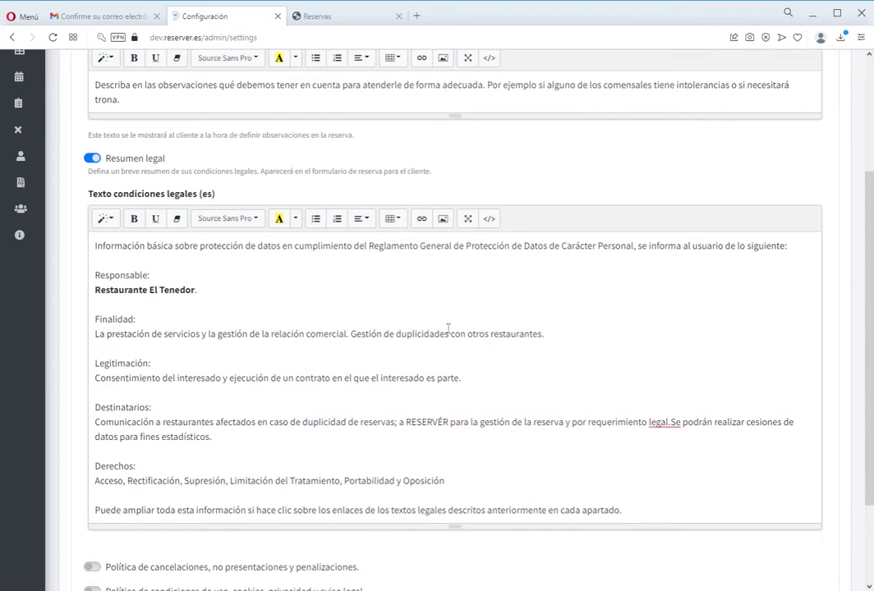
pyautogui.scroll(-2, 454, 334)
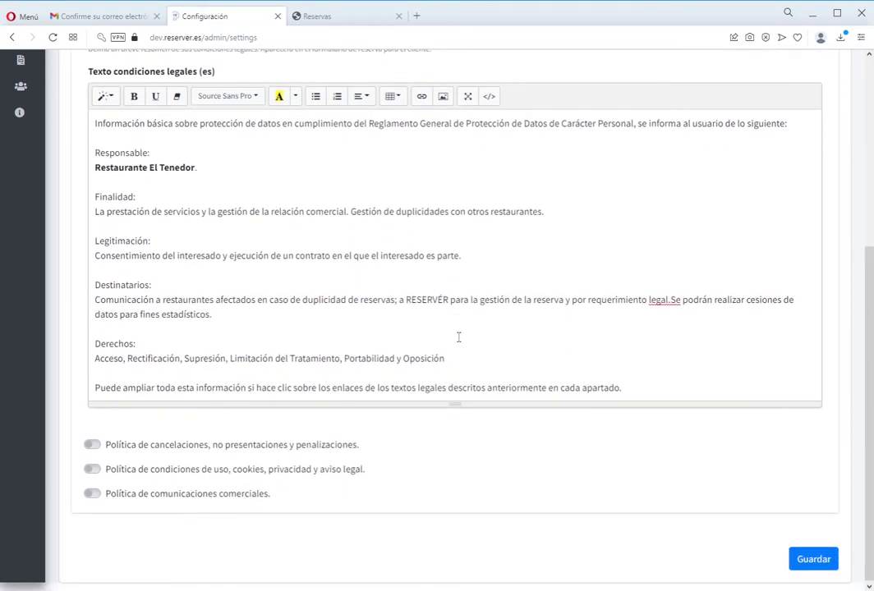
pyautogui.scroll(2, 254, 331)
pyautogui.scroll(-2, 196, 261)
pyautogui.click(129, 450)
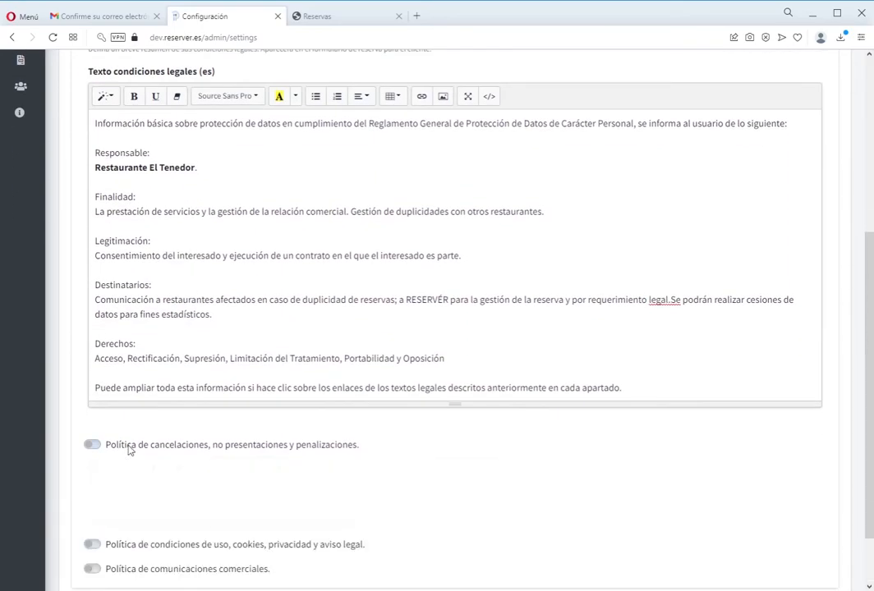
pyautogui.scroll(-1, 264, 304)
pyautogui.click(224, 468)
pyautogui.scroll(-1, 185, 433)
pyautogui.click(195, 498)
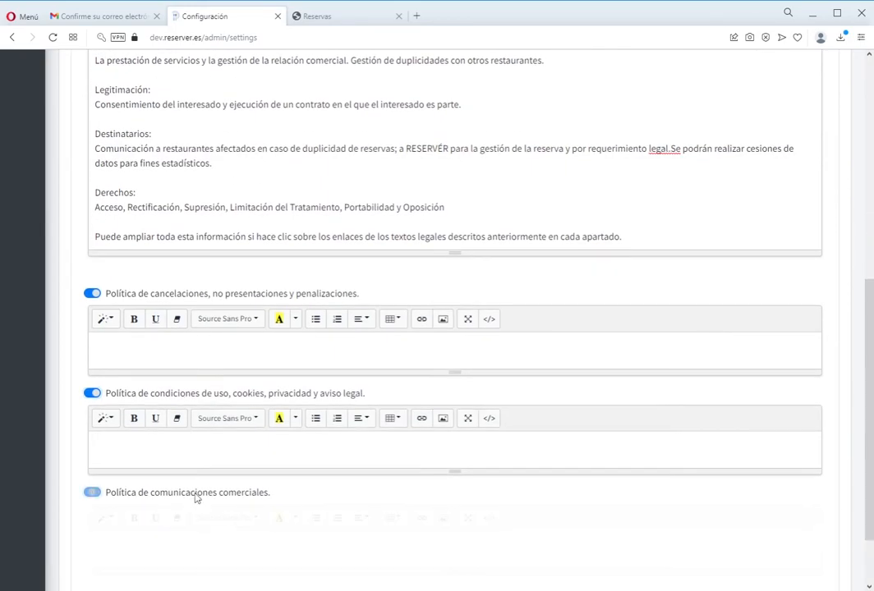
pyautogui.click(213, 493)
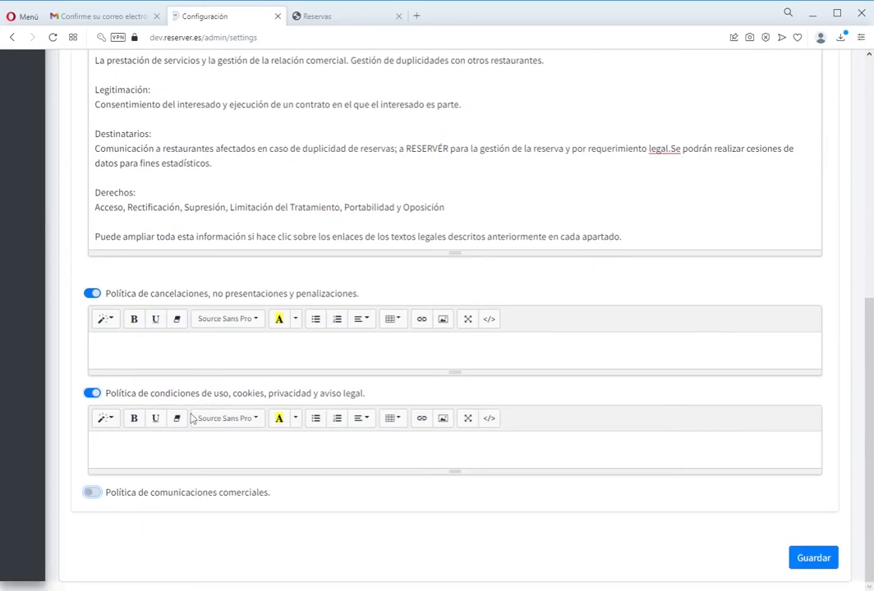
pyautogui.click(189, 296)
pyautogui.click(167, 396)
pyautogui.click(162, 442)
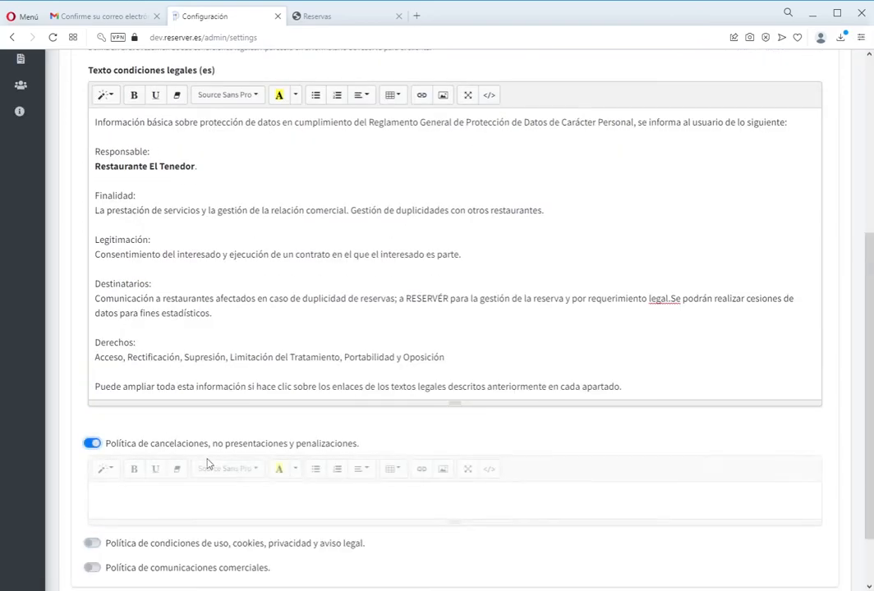
# - Enter the policy text 'Se penalizará la no asistencia con un importe de 5 euros por persona' and save
pyautogui.click(251, 500)
pyautogui.write('Se penalizará la no asistencia con un importe de 5 euros por persona')
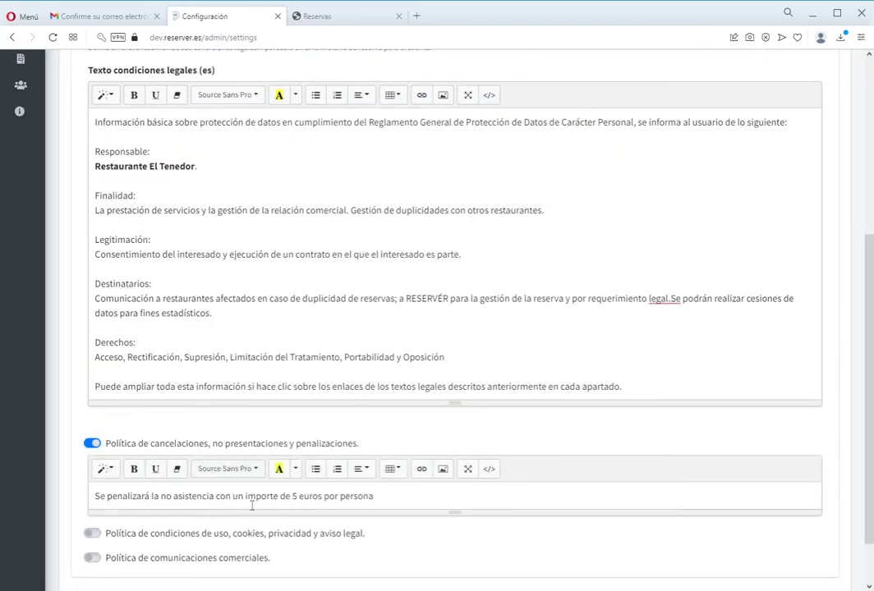
pyautogui.scroll(-1, 390, 490)
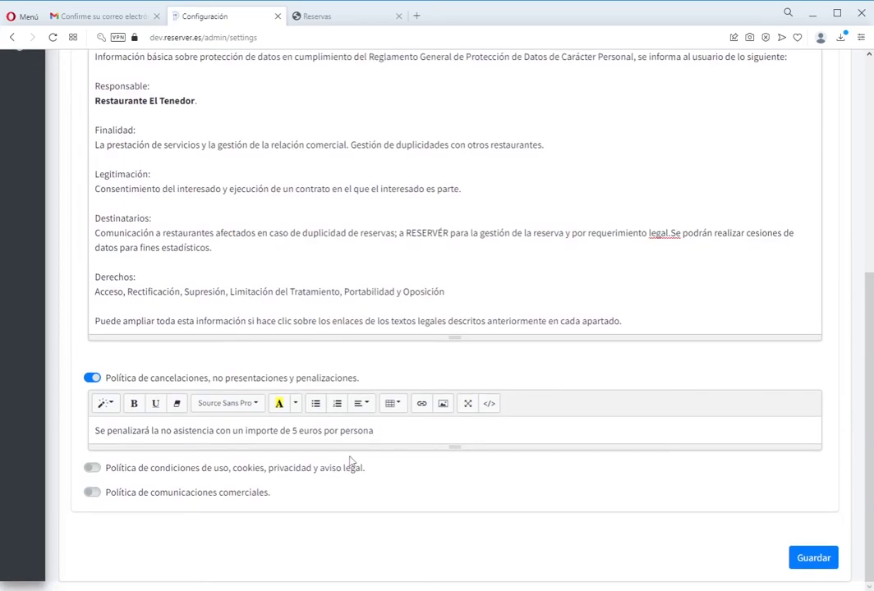
pyautogui.click(813, 558)
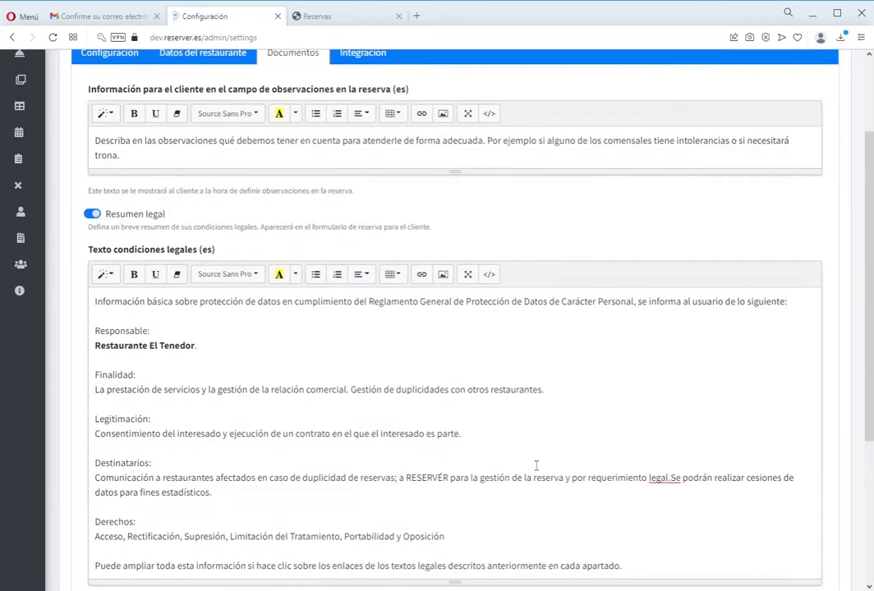
pyautogui.click(838, 564)
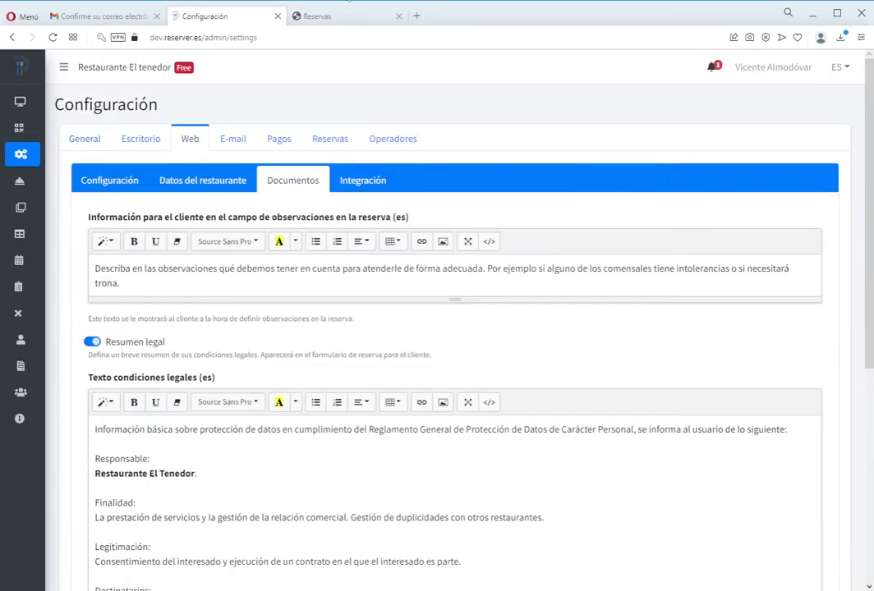
pyautogui.click(306, 17)
# - Reload the booking page and book 4 diners for dinner at 20:00 in Comedor, reaching customer details
pyautogui.click(52, 37)
pyautogui.scroll(-2, 291, 238)
pyautogui.scroll(-1, 292, 238)
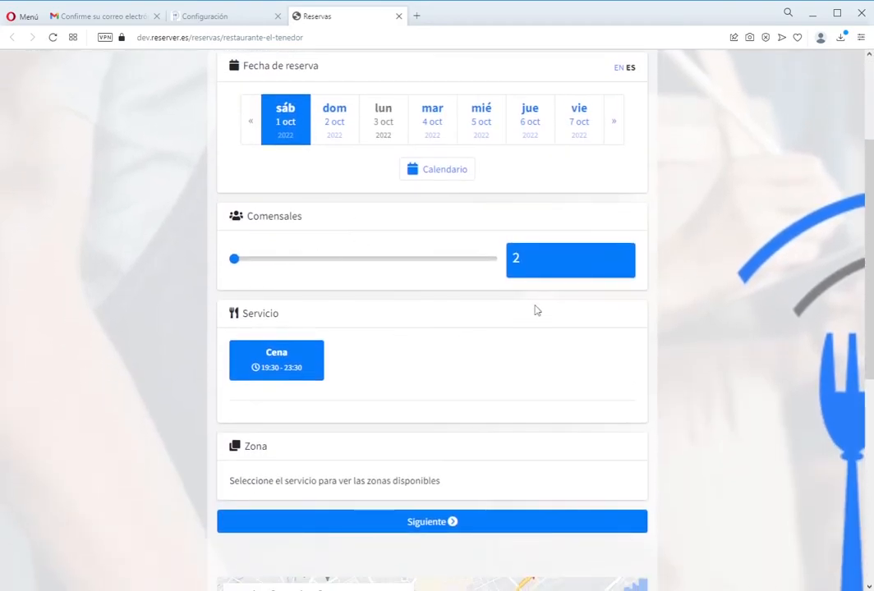
pyautogui.click(283, 258)
pyautogui.click(320, 259)
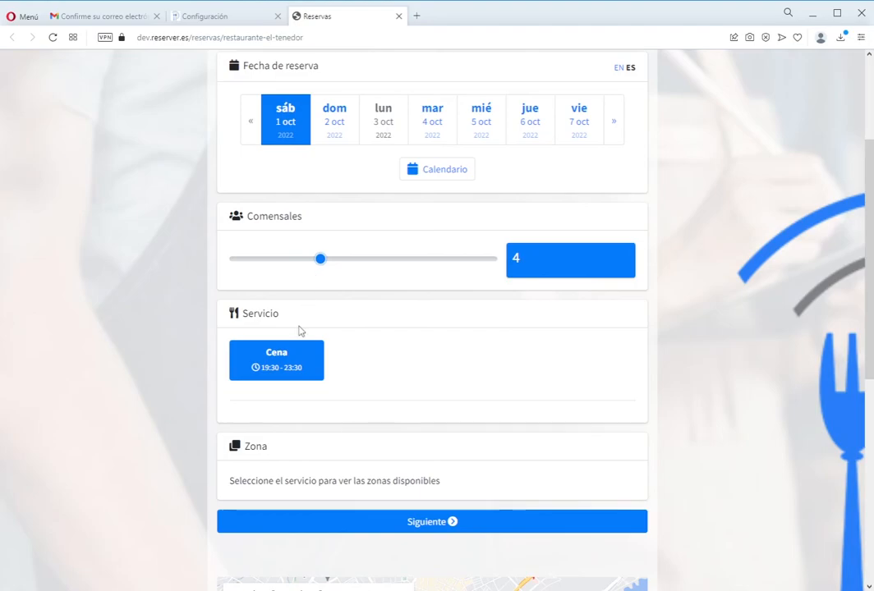
pyautogui.click(286, 364)
pyautogui.scroll(-3, 410, 472)
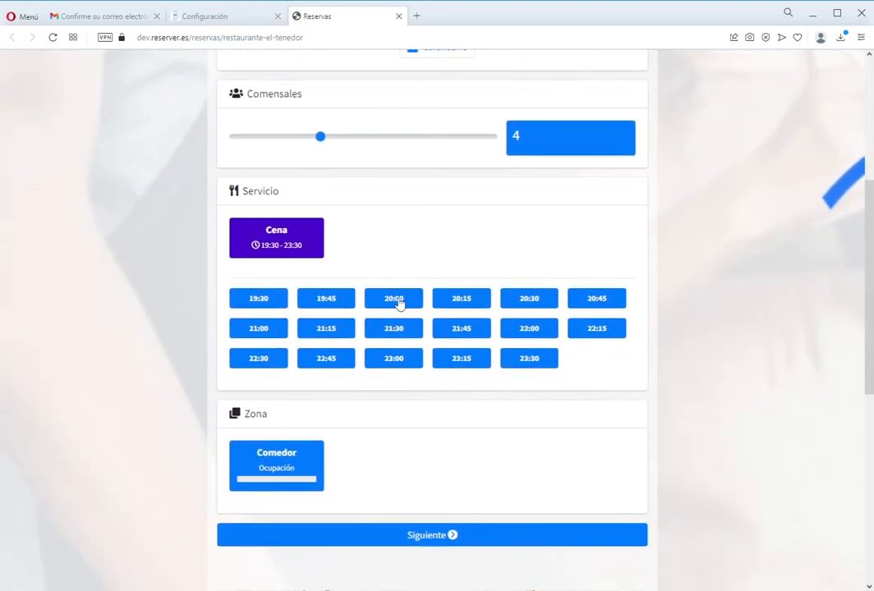
pyautogui.click(395, 300)
pyautogui.click(285, 472)
pyautogui.click(444, 542)
# - Review the observations help text and the data-protection legal summary on the form
pyautogui.scroll(-2, 269, 334)
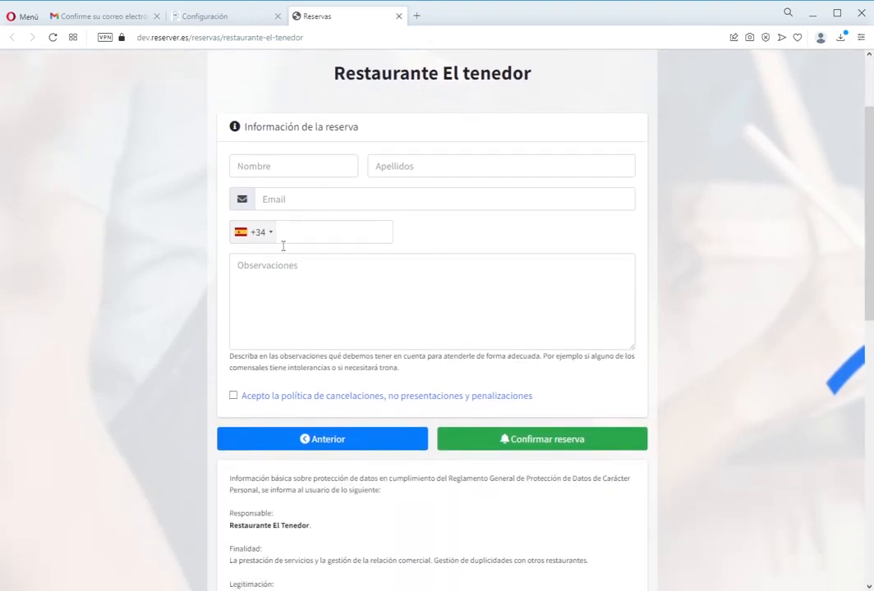
pyautogui.moveTo(416, 375); pyautogui.dragTo(217, 363)
pyautogui.click(232, 375)
pyautogui.scroll(-3, 316, 384)
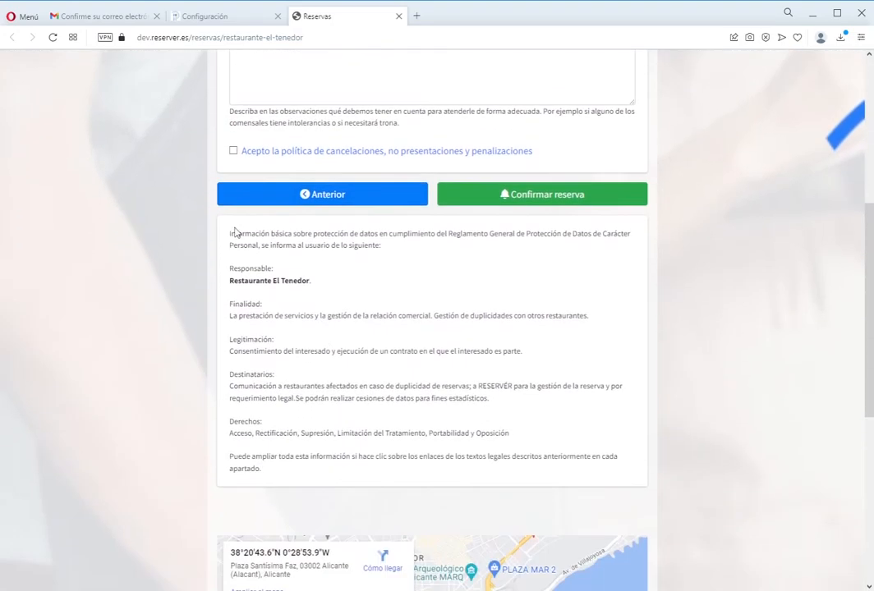
pyautogui.moveTo(231, 235); pyautogui.dragTo(572, 477)
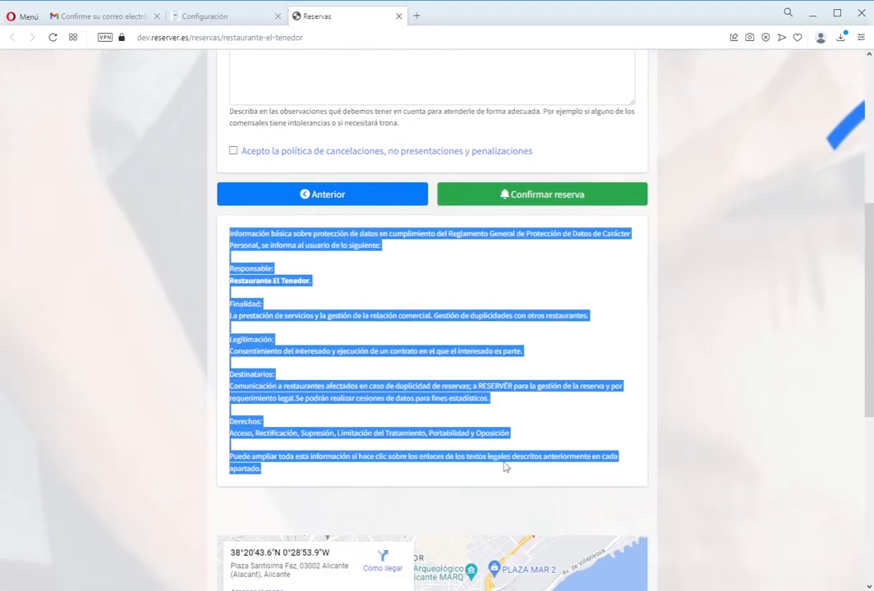
pyautogui.click(497, 431)
pyautogui.scroll(2, 353, 369)
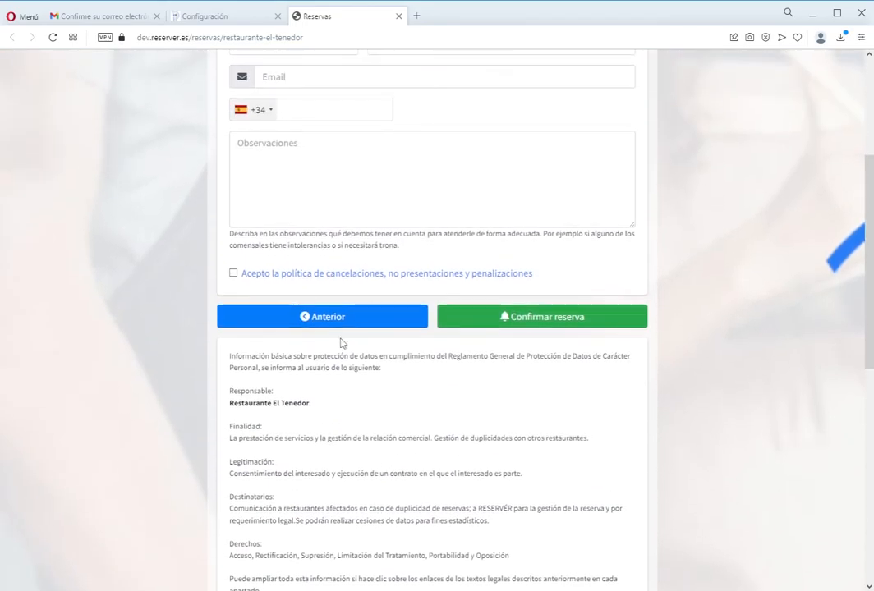
# - Read the 5-euro no-show cancellation policy, close it, and toggle its acceptance checkbox
pyautogui.click(335, 276)
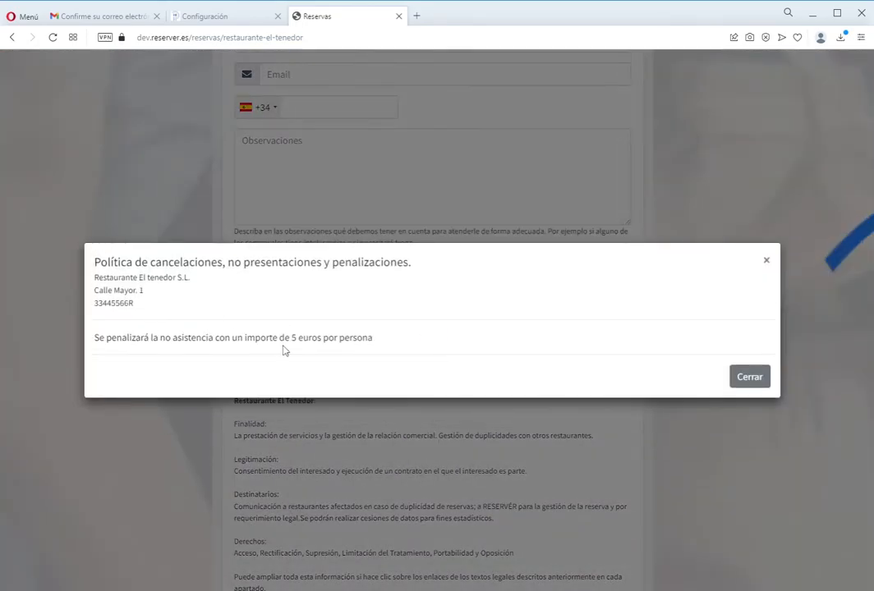
pyautogui.moveTo(382, 348); pyautogui.dragTo(170, 338)
pyautogui.click(749, 377)
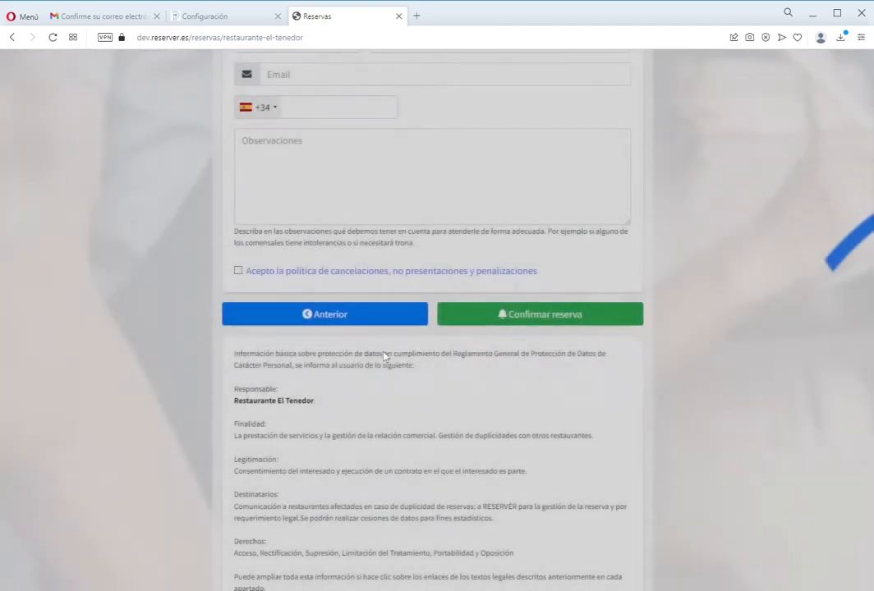
pyautogui.click(234, 273)
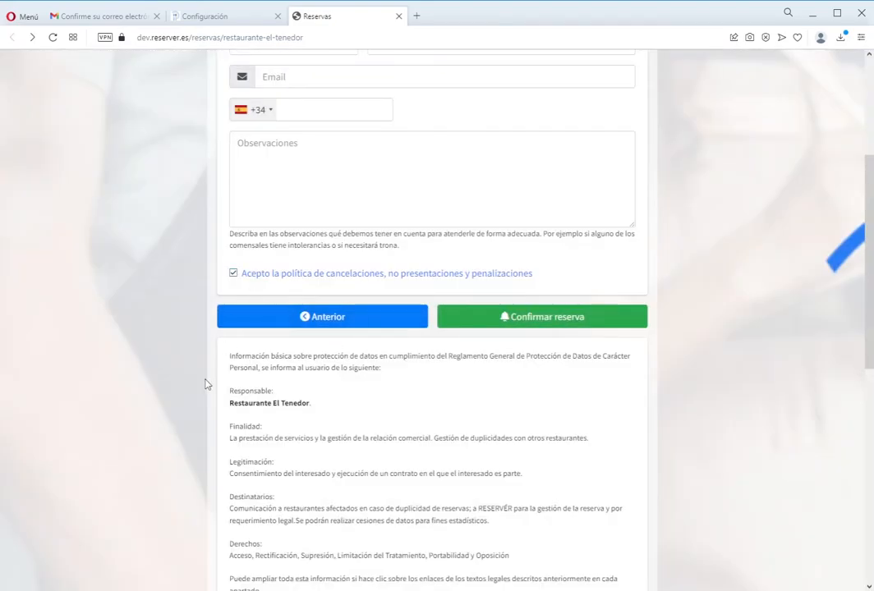
pyautogui.click(233, 274)
# - Fill in the customer's first name, surname and e-mail, then move to the phone field
pyautogui.click(556, 322)
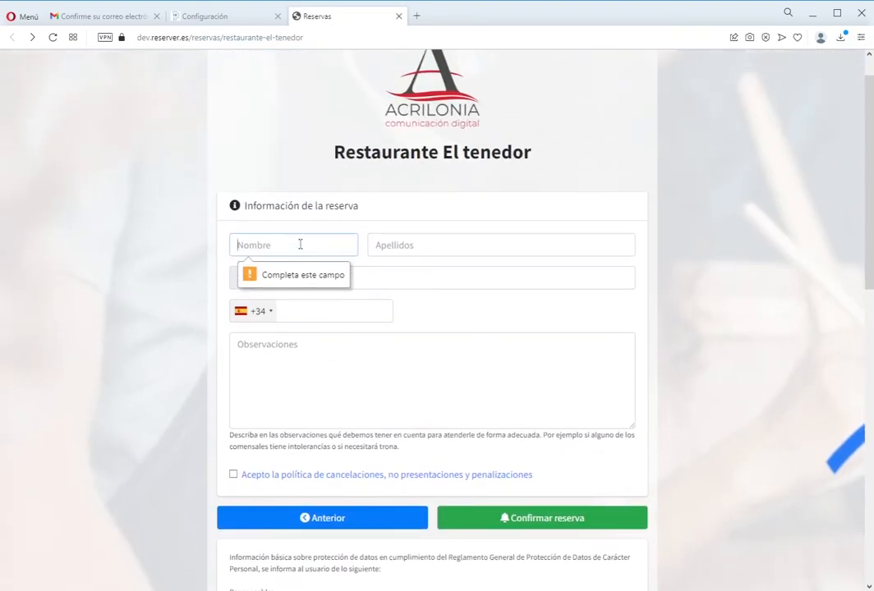
pyautogui.click(445, 244)
pyautogui.click(356, 280)
pyautogui.click(339, 328)
pyautogui.click(337, 304)
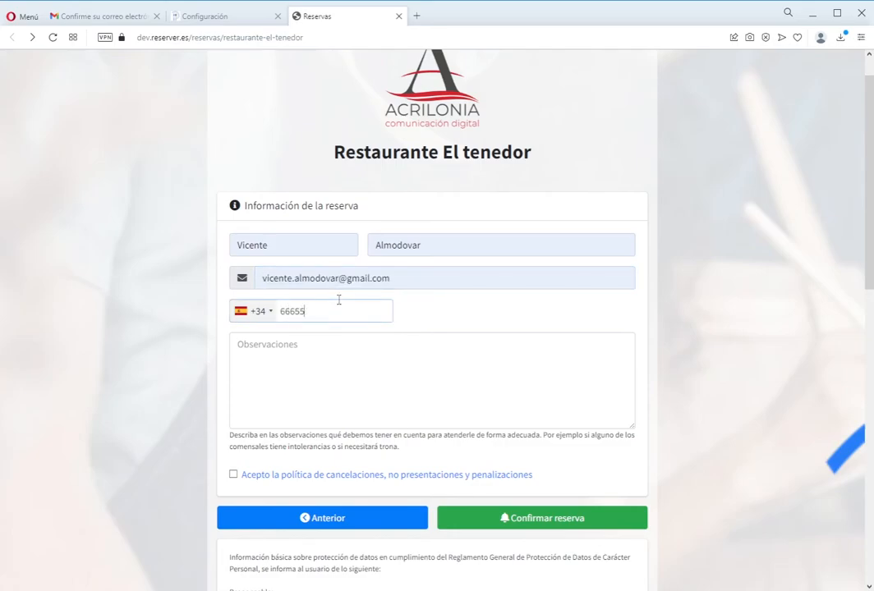
# - Accept the cancellation policy and confirm the reservation, then view the admin Integración settings
pyautogui.click(332, 476)
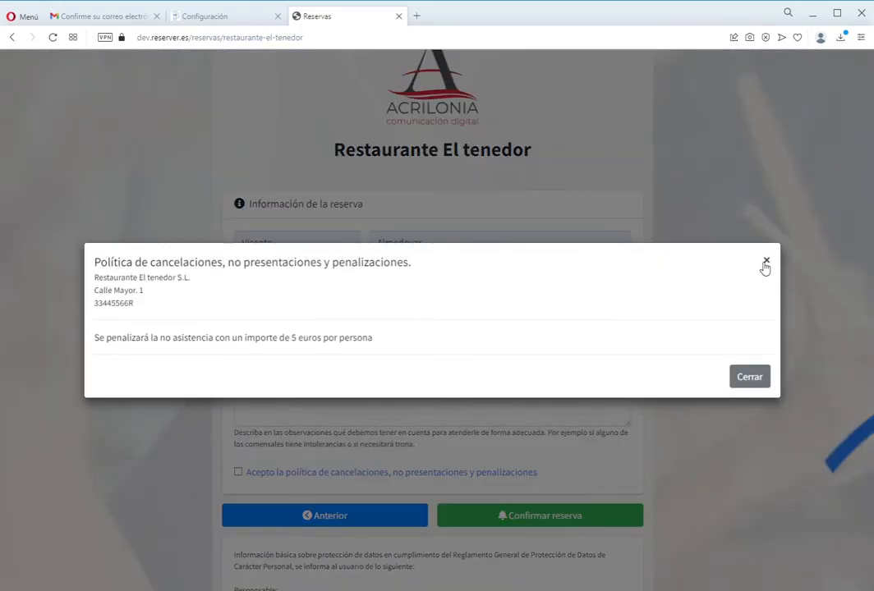
pyautogui.click(765, 264)
pyautogui.click(549, 523)
pyautogui.click(233, 475)
pyautogui.click(573, 524)
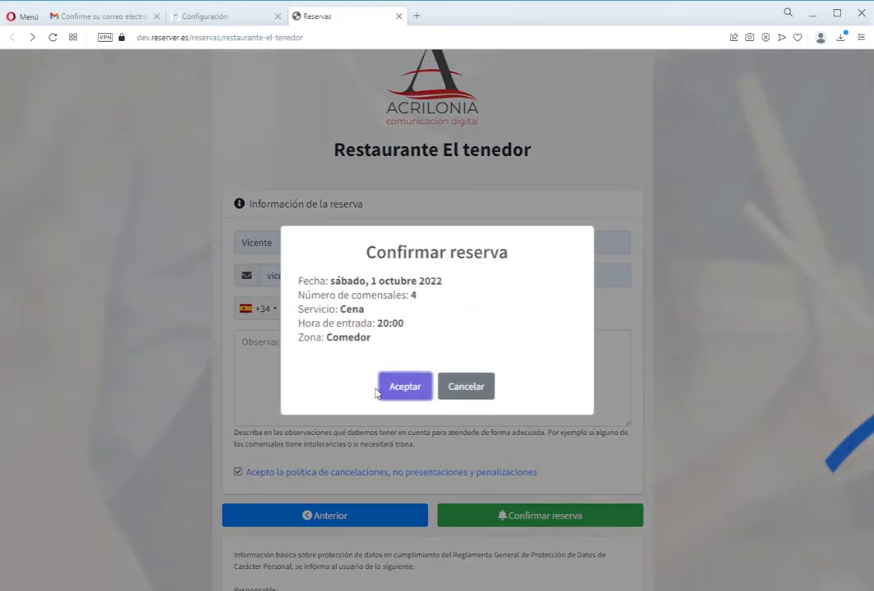
pyautogui.click(404, 388)
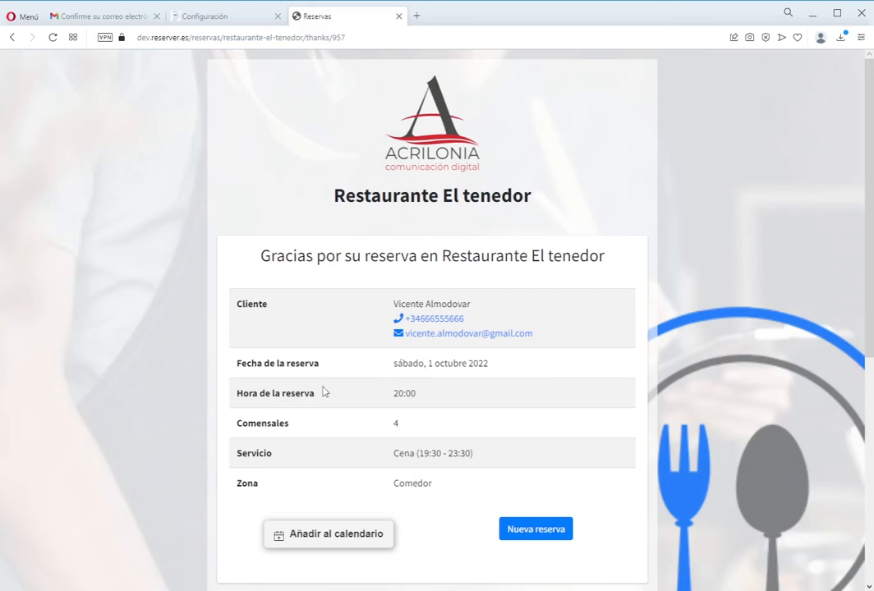
pyautogui.click(215, 18)
pyautogui.click(357, 186)
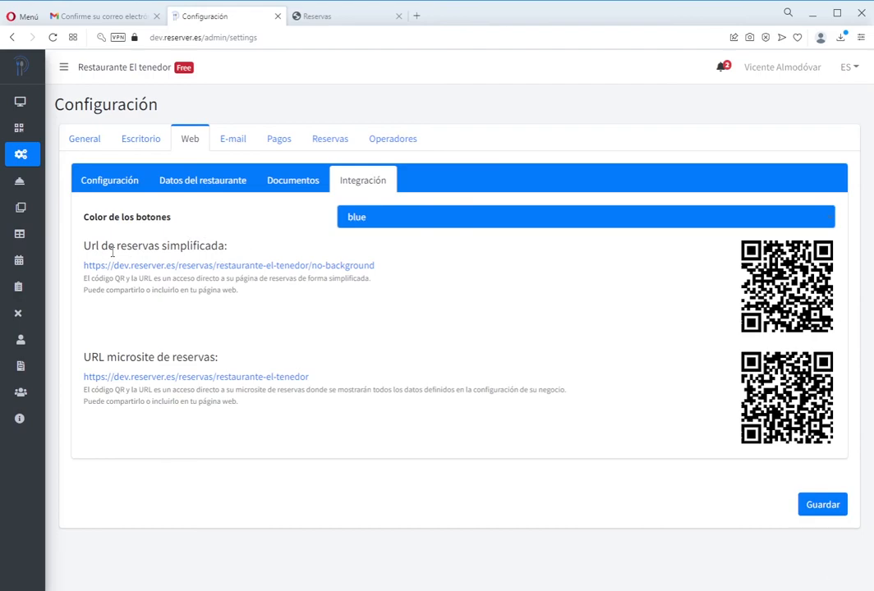
# - Open the 'Url de reservas simplificada' booking page in a new tab and scroll through it
pyautogui.moveTo(85, 245); pyautogui.dragTo(228, 246)
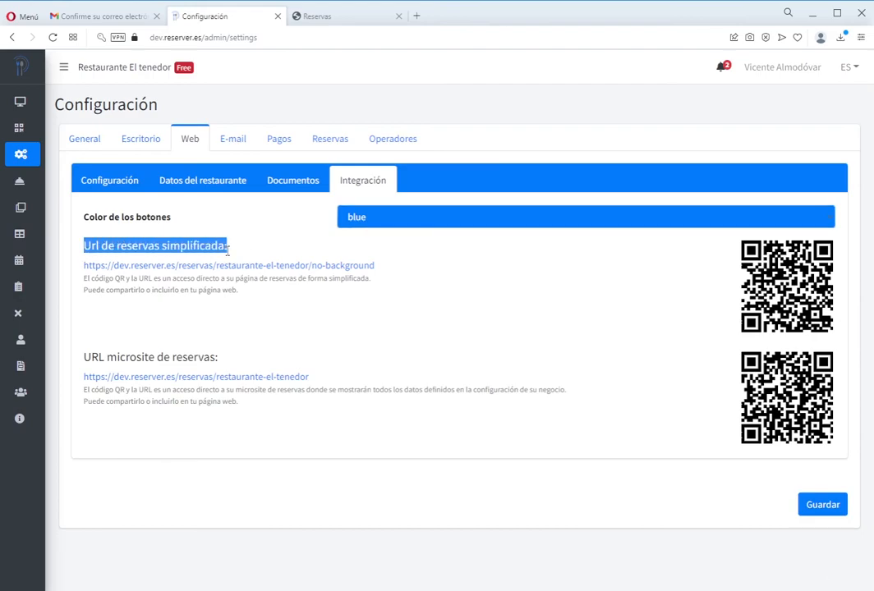
pyautogui.click(348, 266)
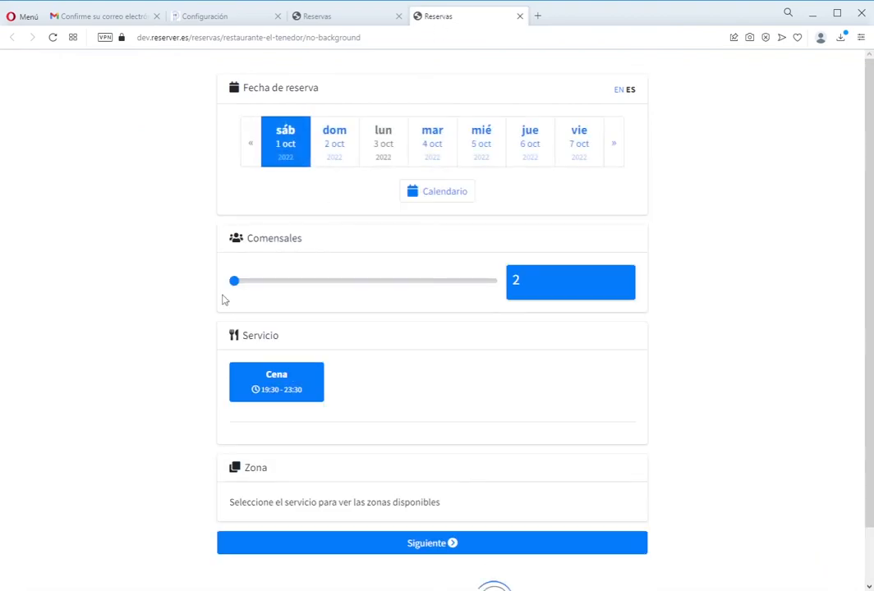
pyautogui.scroll(-2, 160, 313)
pyautogui.scroll(2, 159, 313)
pyautogui.scroll(-2, 160, 313)
pyautogui.scroll(2, 159, 313)
pyautogui.scroll(-1, 249, 370)
pyautogui.scroll(1, 250, 367)
# - Review the reservation thank-you page and map, then return to the admin settings
pyautogui.click(326, 19)
pyautogui.scroll(-4, 384, 312)
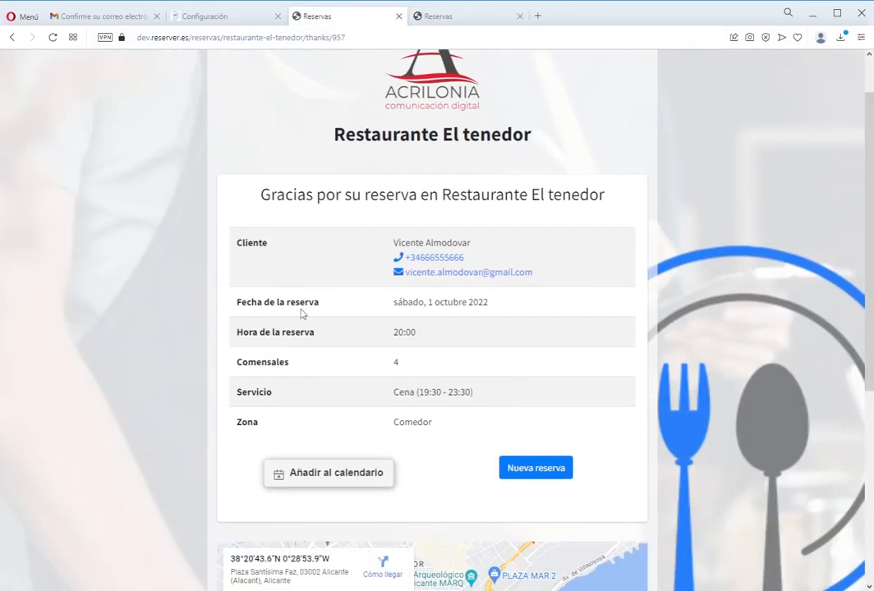
pyautogui.scroll(3, 408, 305)
pyautogui.scroll(1, 408, 305)
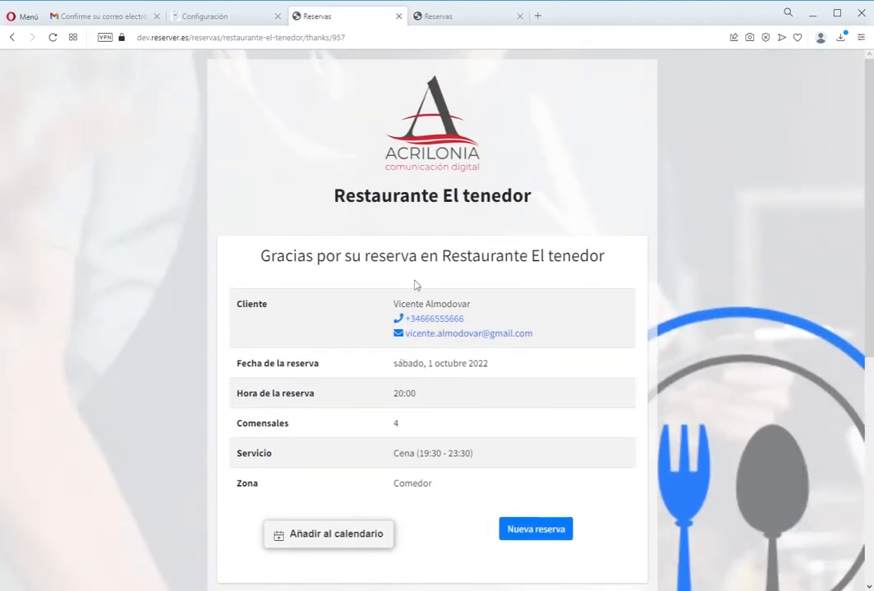
pyautogui.scroll(-10, 419, 303)
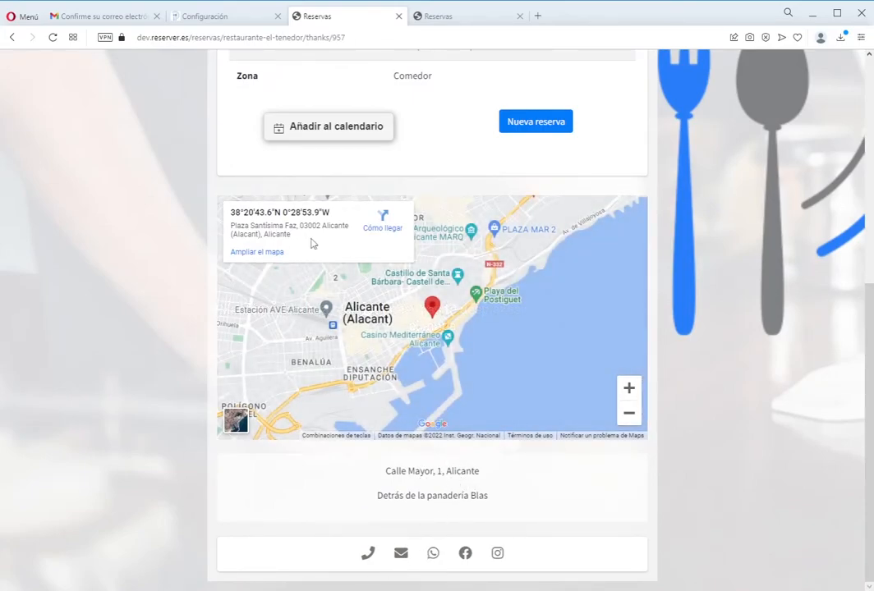
pyautogui.click(426, 21)
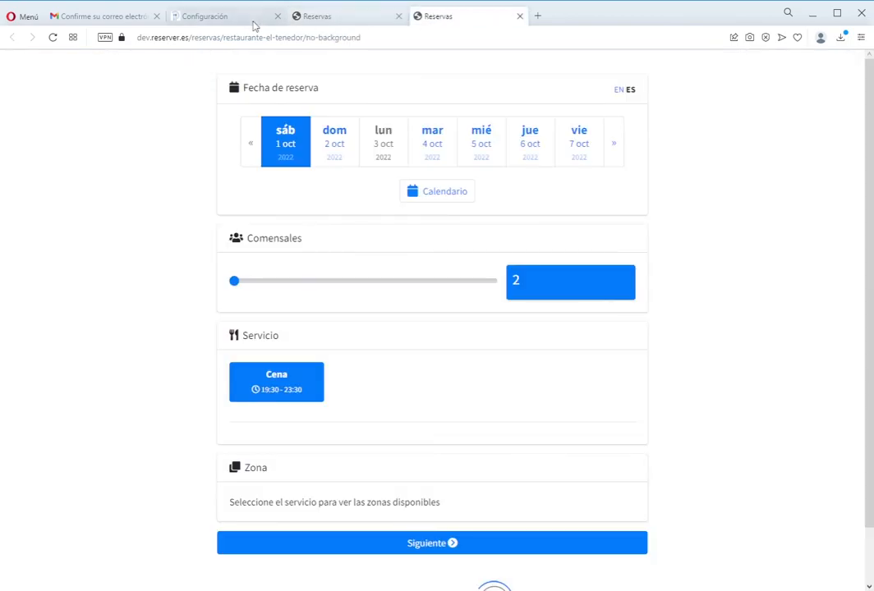
pyautogui.click(246, 23)
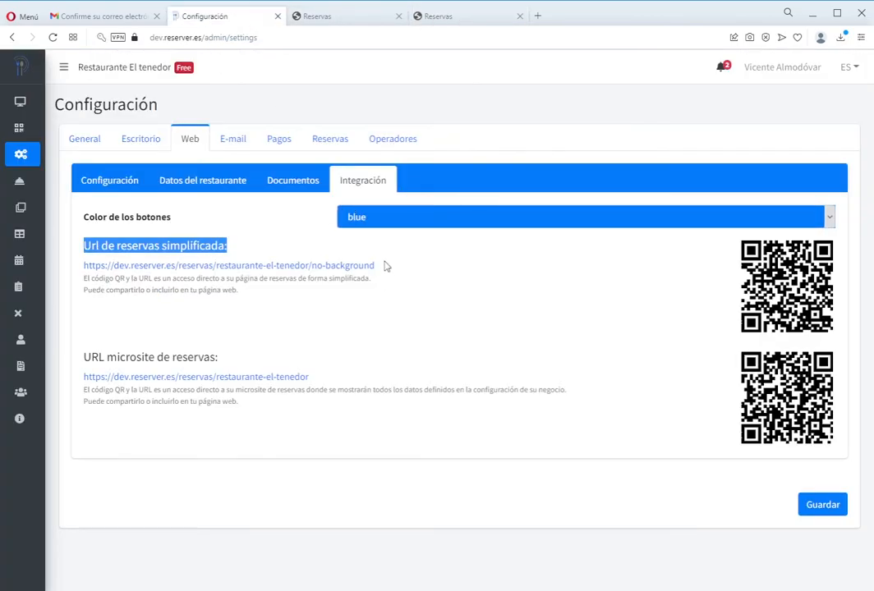
# - Save the button colour as dark and reload the booking and thank-you pages
pyautogui.click(375, 288)
pyautogui.click(804, 503)
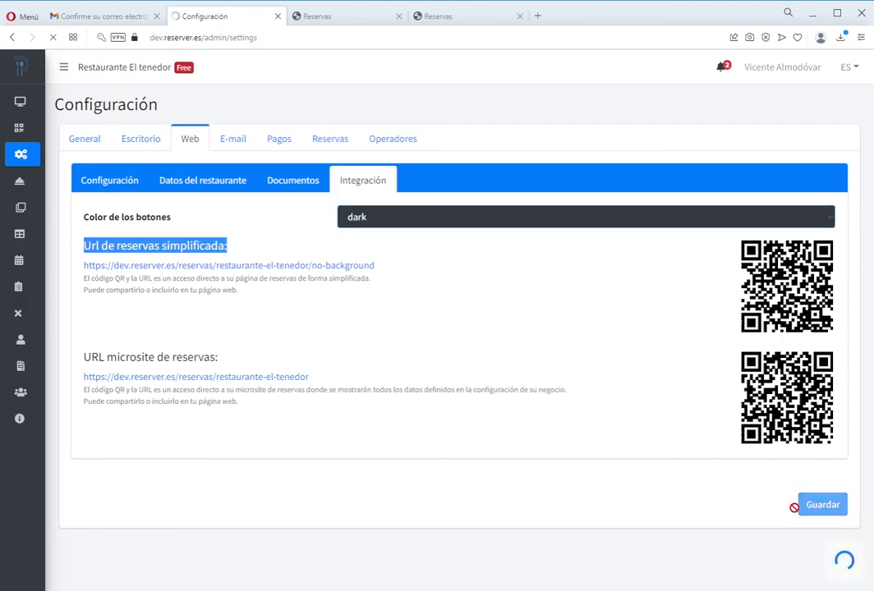
pyautogui.click(442, 14)
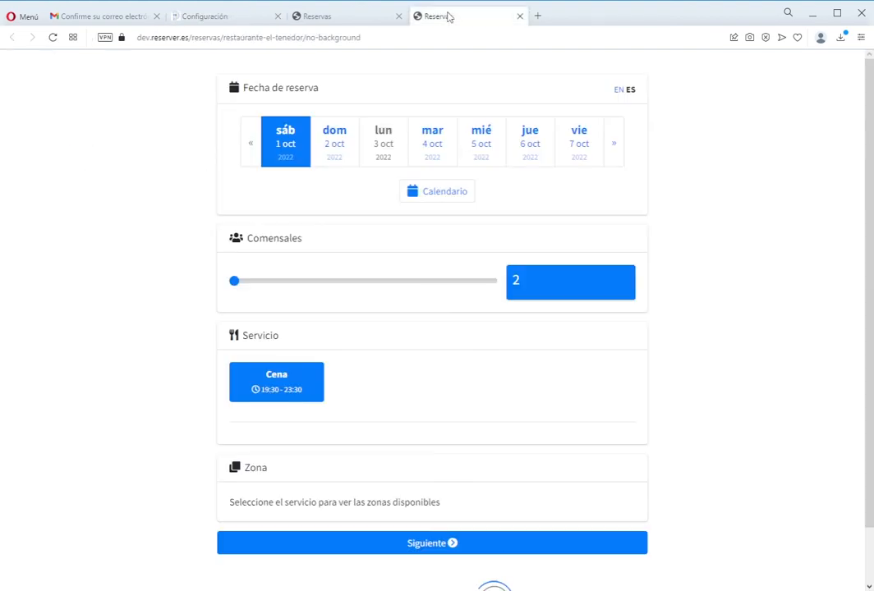
pyautogui.click(52, 37)
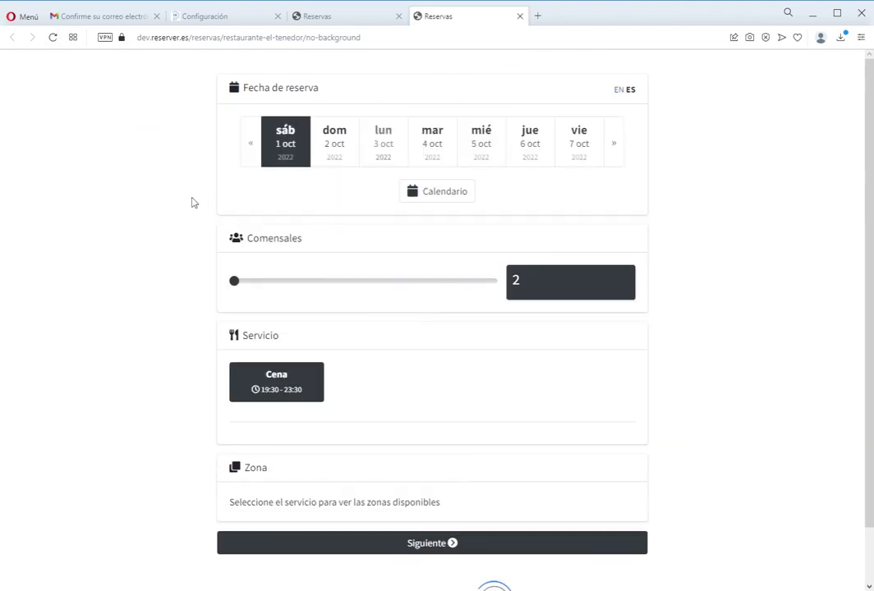
pyautogui.scroll(-2, 345, 253)
pyautogui.scroll(1, 353, 264)
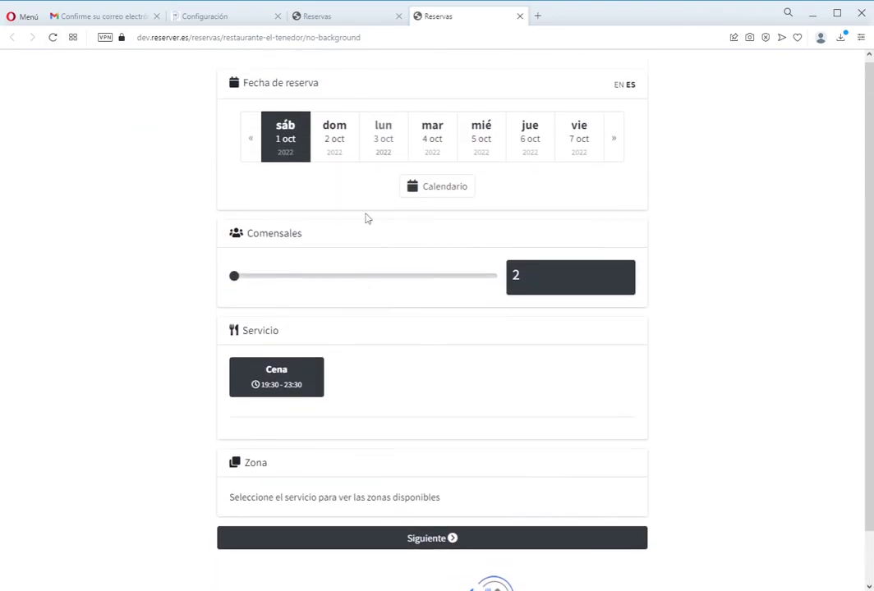
pyautogui.click(344, 15)
pyautogui.click(54, 38)
pyautogui.click(248, 15)
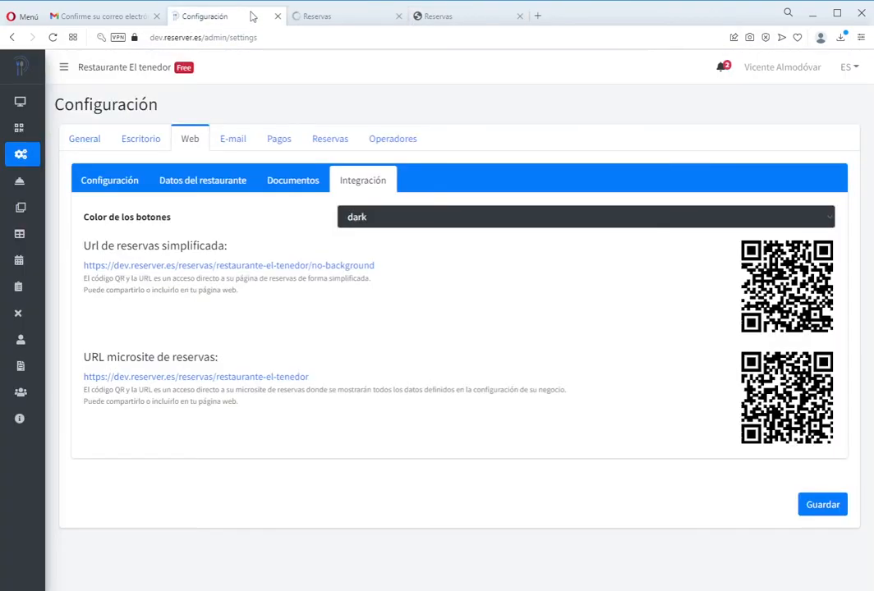
# - Save the button colour as green and reload both pages to see green buttons
pyautogui.click(380, 255)
pyautogui.click(810, 502)
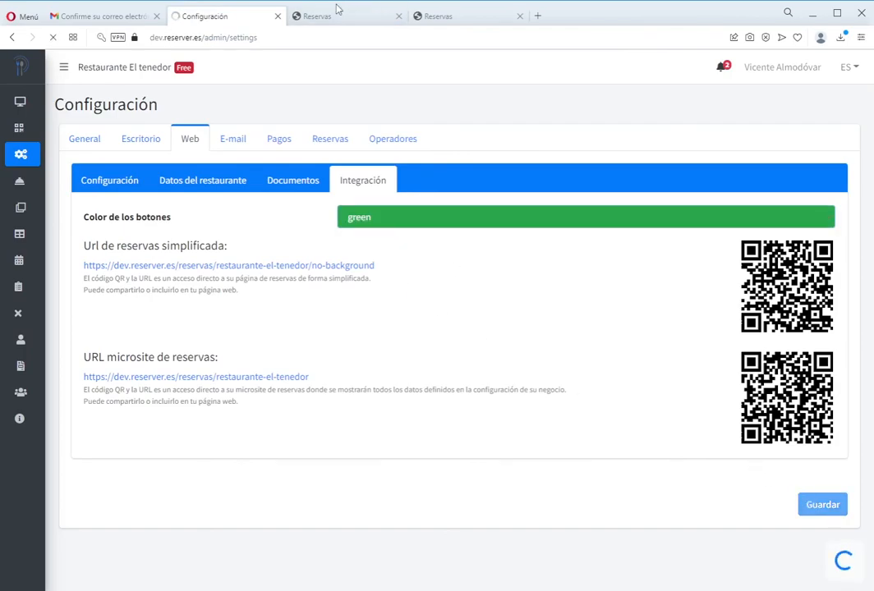
pyautogui.click(335, 15)
pyautogui.click(52, 37)
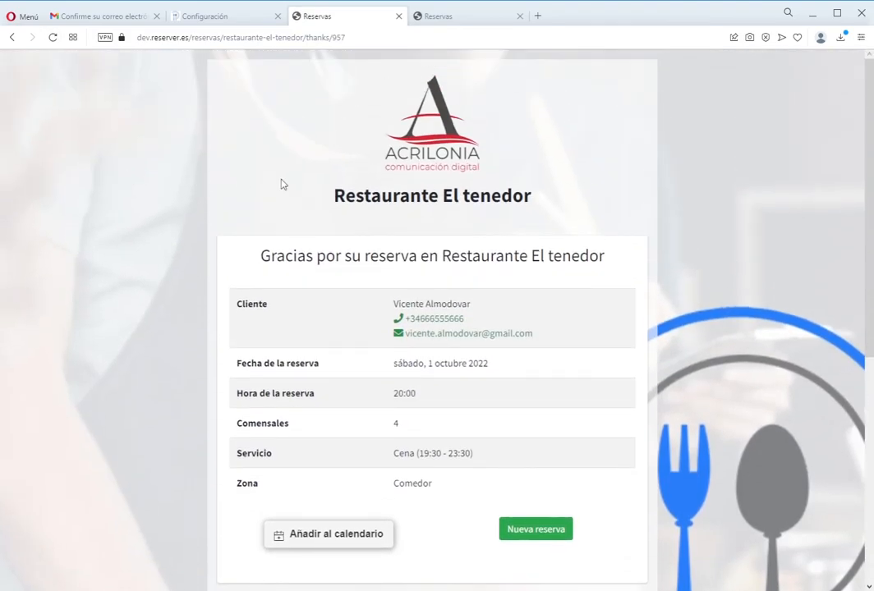
pyautogui.click(445, 15)
pyautogui.click(53, 37)
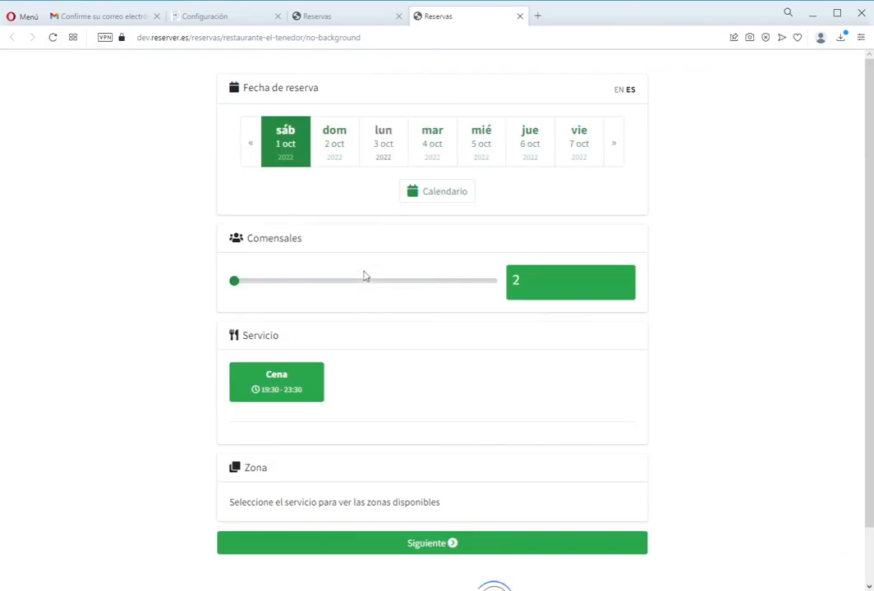
pyautogui.scroll(-2, 365, 292)
pyautogui.scroll(2, 365, 292)
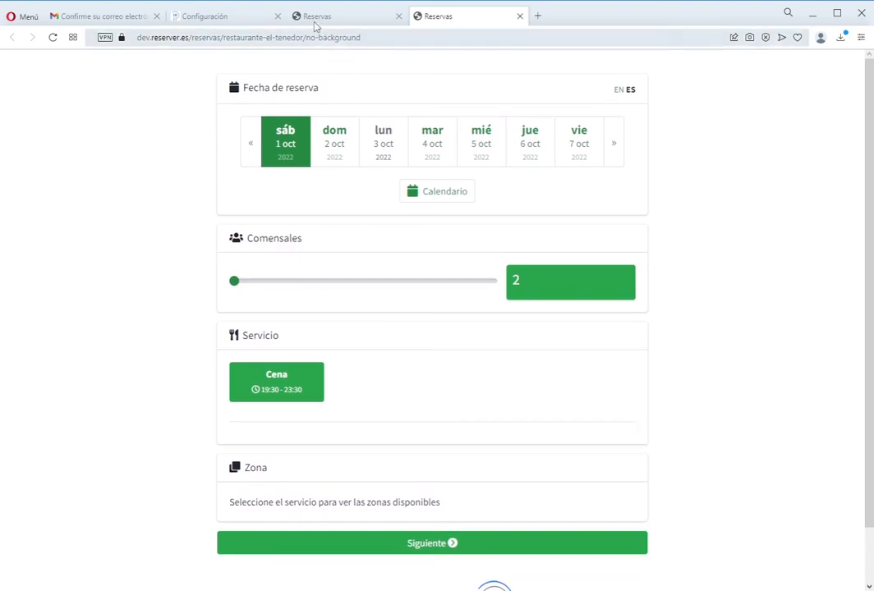
pyautogui.click(318, 16)
pyautogui.click(259, 15)
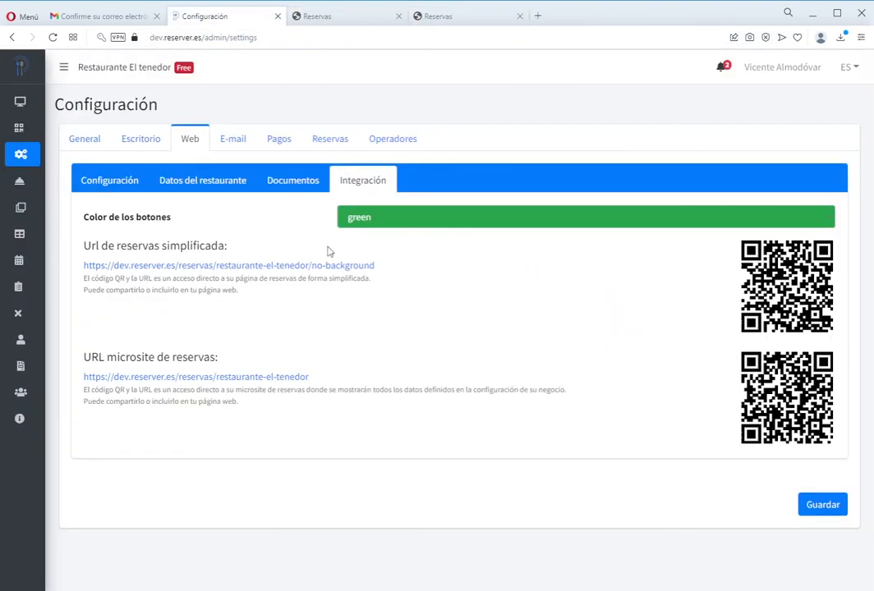